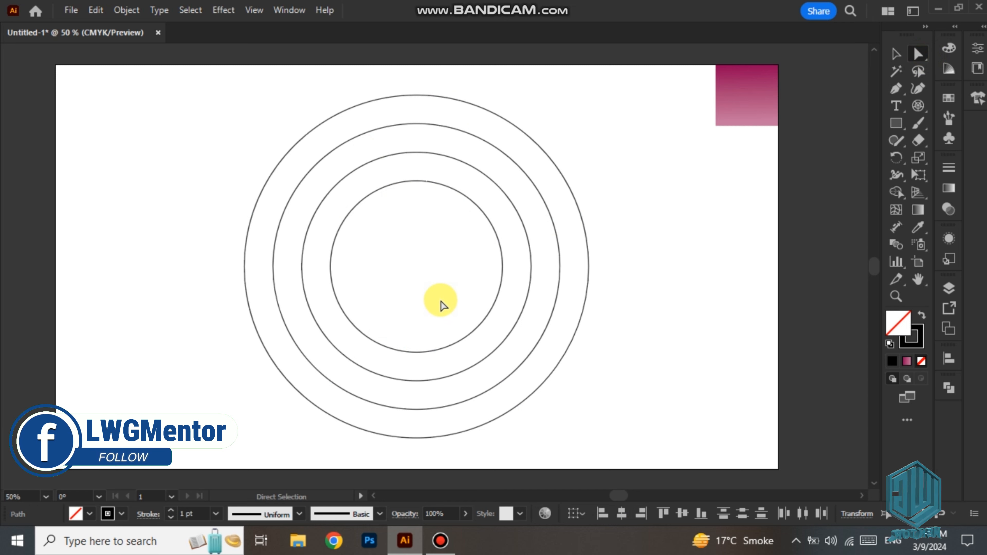
Step: Draw a horizontal line through the top anchor of the outermost circle, extending past both of its sides
click(395, 270)
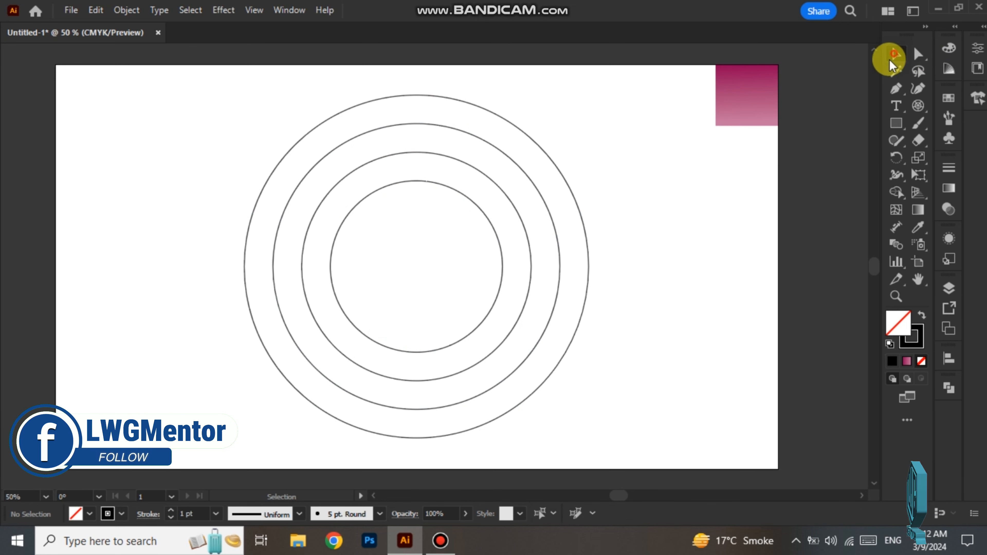
drag(516, 104, 334, 314)
click(677, 193)
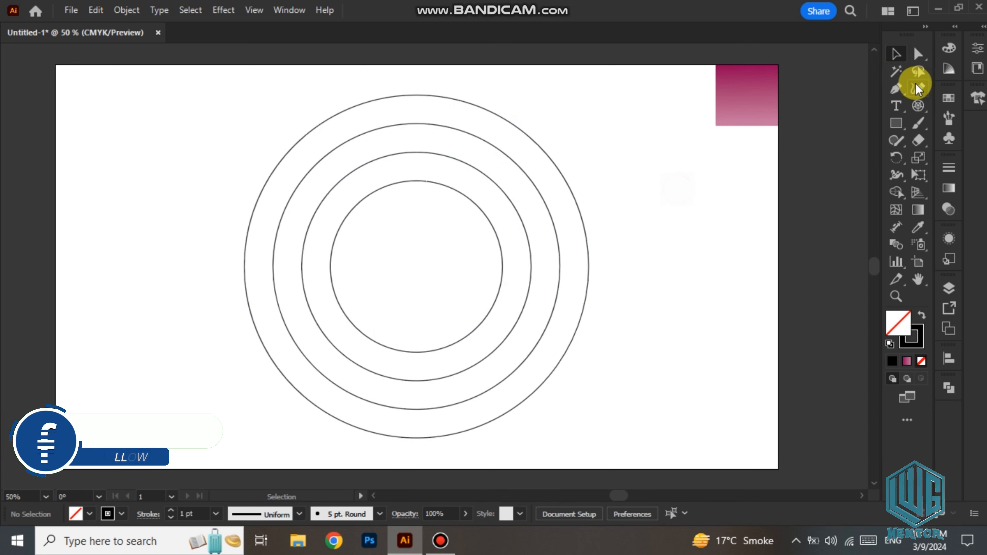
drag(914, 107, 851, 109)
click(851, 109)
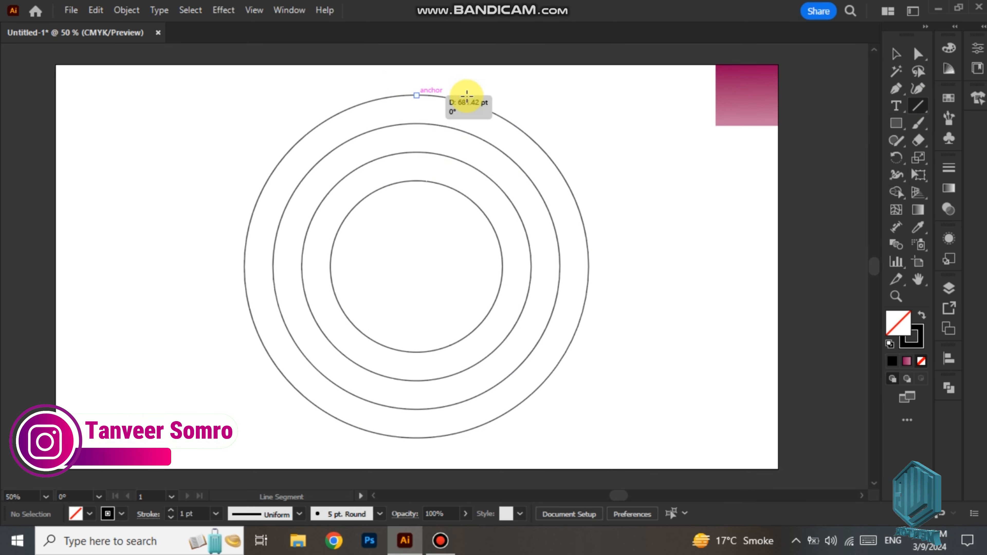
drag(467, 94, 642, 95)
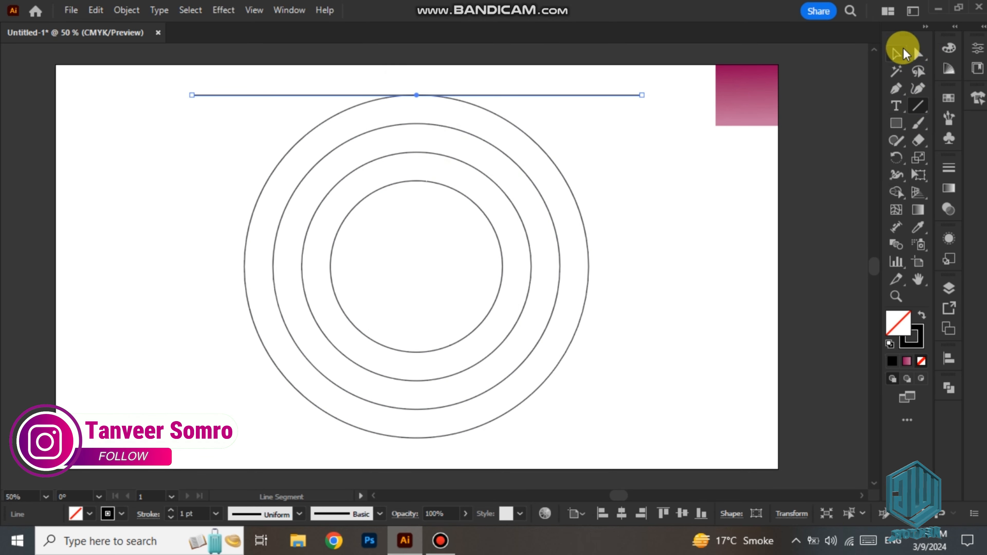
Step: Duplicate the line down to the top of the second circle and repeat the copy to make six evenly spaced lines
click(896, 53)
drag(406, 94, 418, 123)
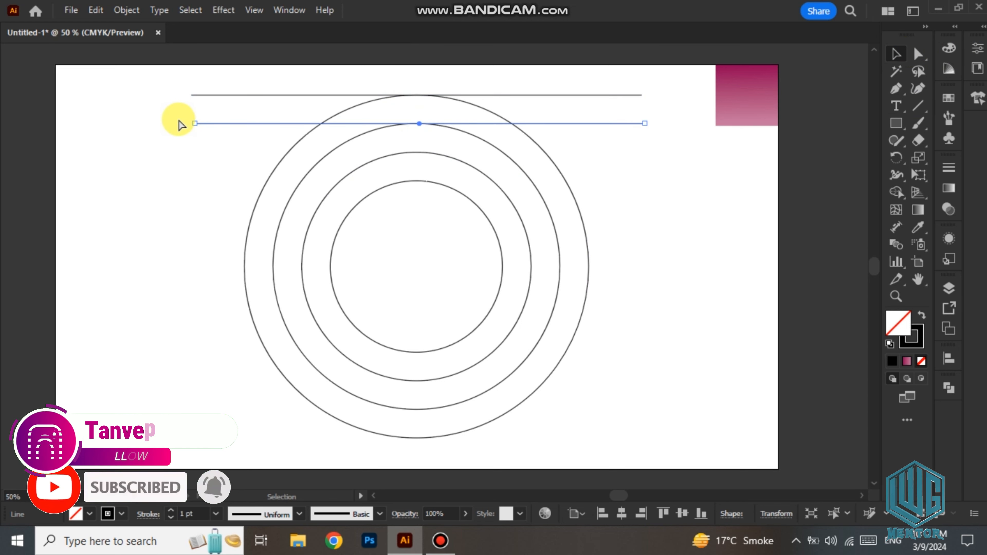
key(a)
key(ctrl+d)
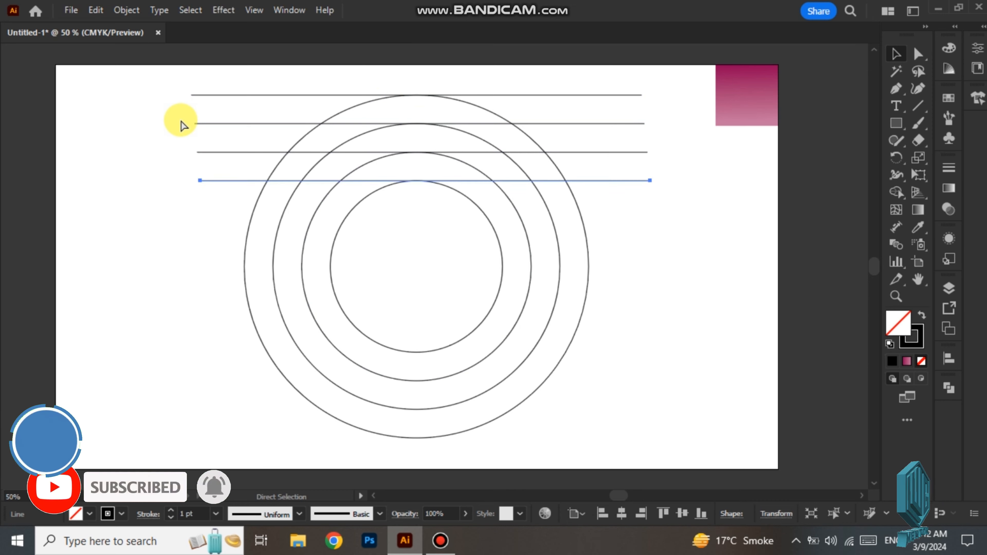
key(ctrl+d)
key(ctrl+d)
Step: Select the six horizontal lines and align their horizontal centers with each other
key(v)
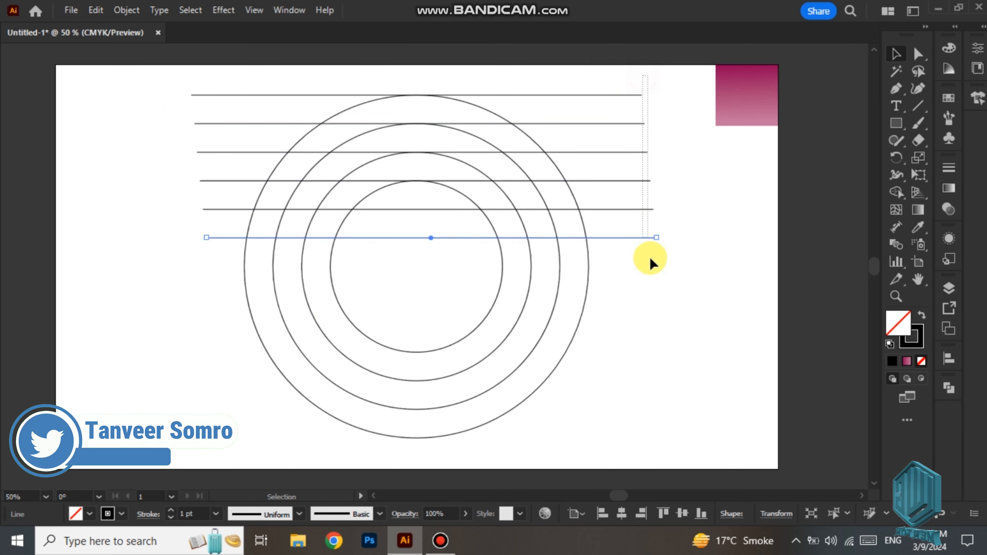
drag(624, 293, 625, 294)
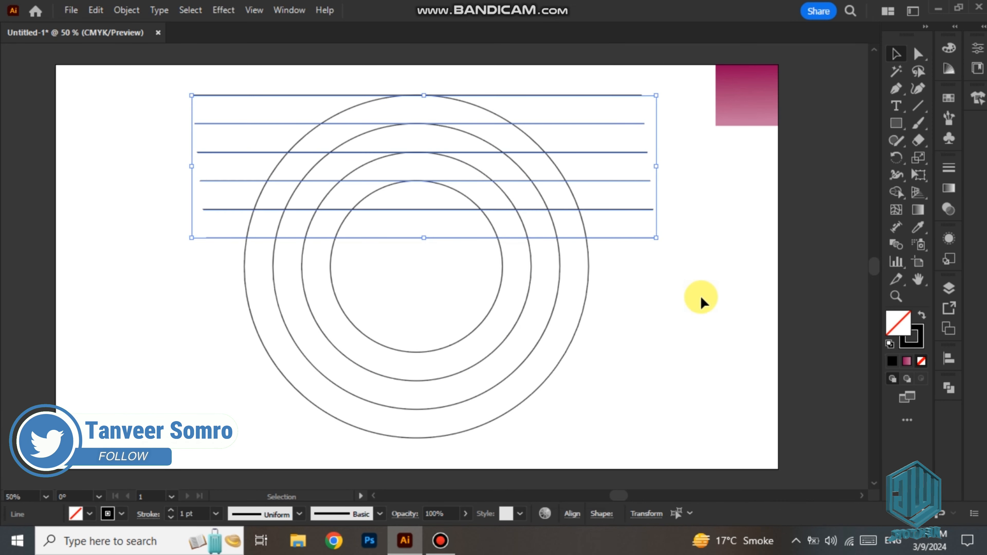
click(948, 361)
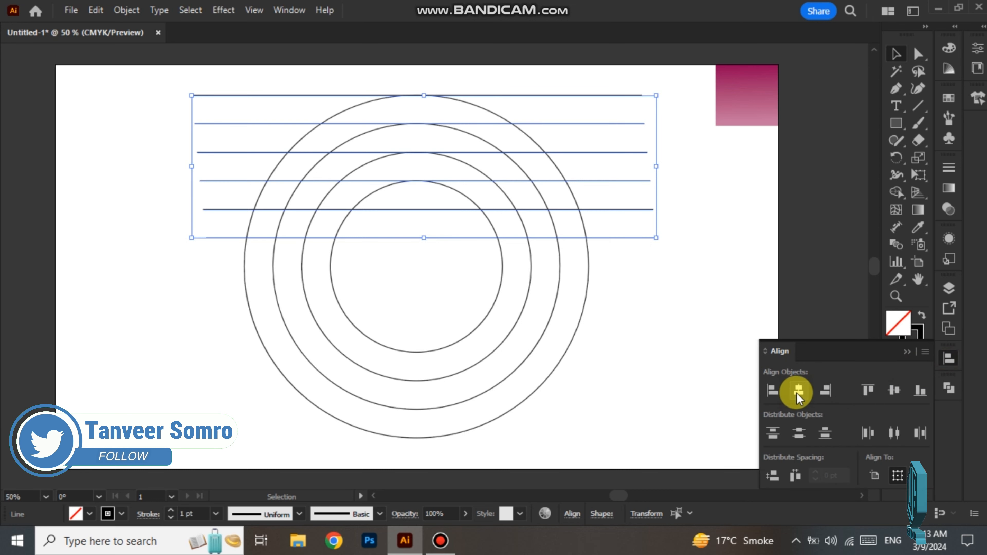
click(797, 392)
click(908, 352)
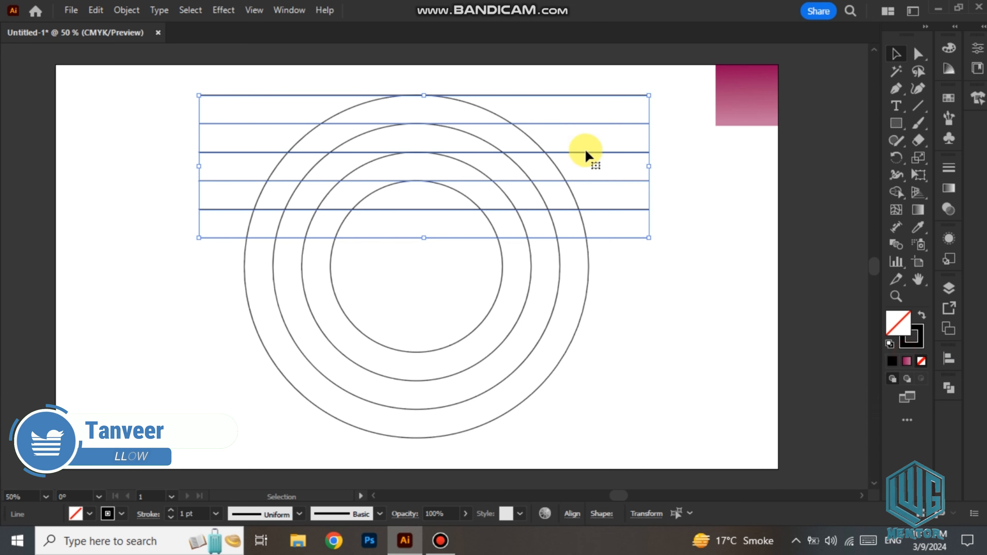
click(576, 80)
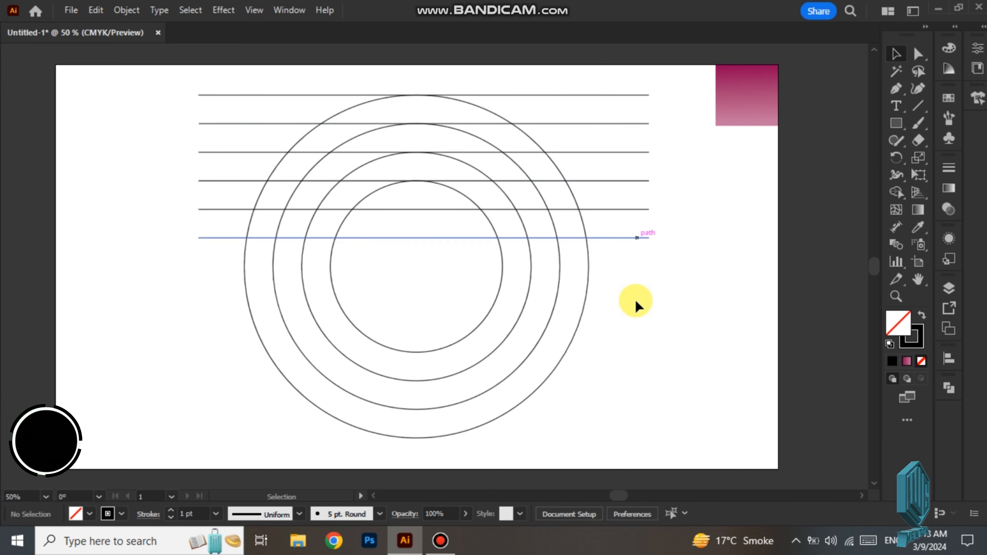
Step: Ungroup the concentric circles and group the six horizontal lines
click(492, 308)
right_click(492, 307)
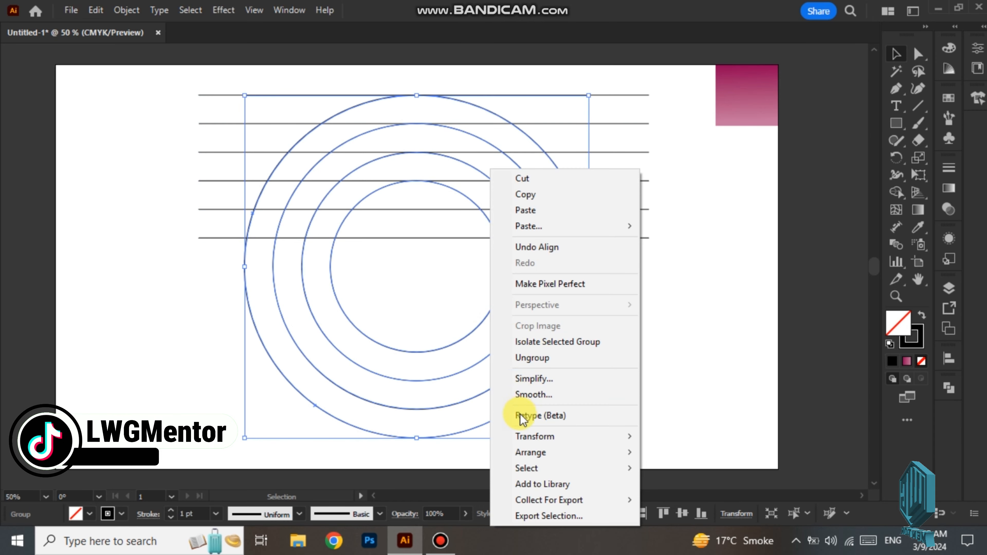
click(523, 356)
click(631, 355)
drag(630, 69, 615, 147)
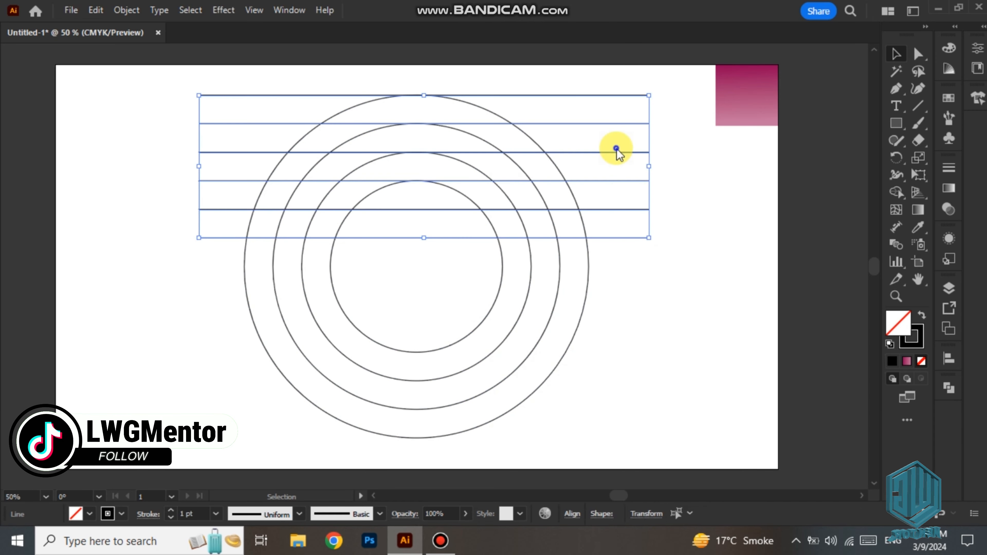
right_click(614, 148)
click(641, 278)
Step: Align the circles and the line group to each other by both vertical and horizontal centers
drag(589, 77, 432, 362)
click(949, 355)
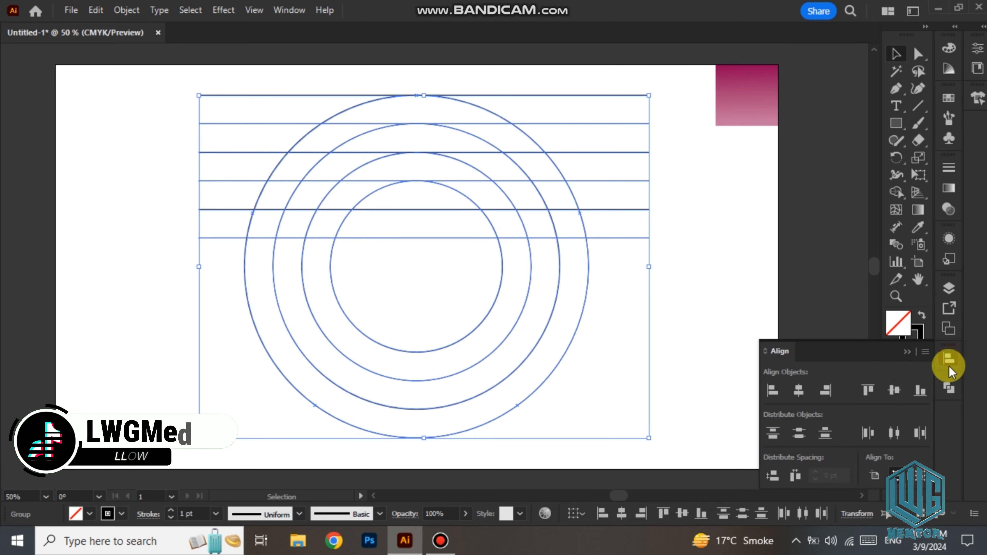
click(890, 390)
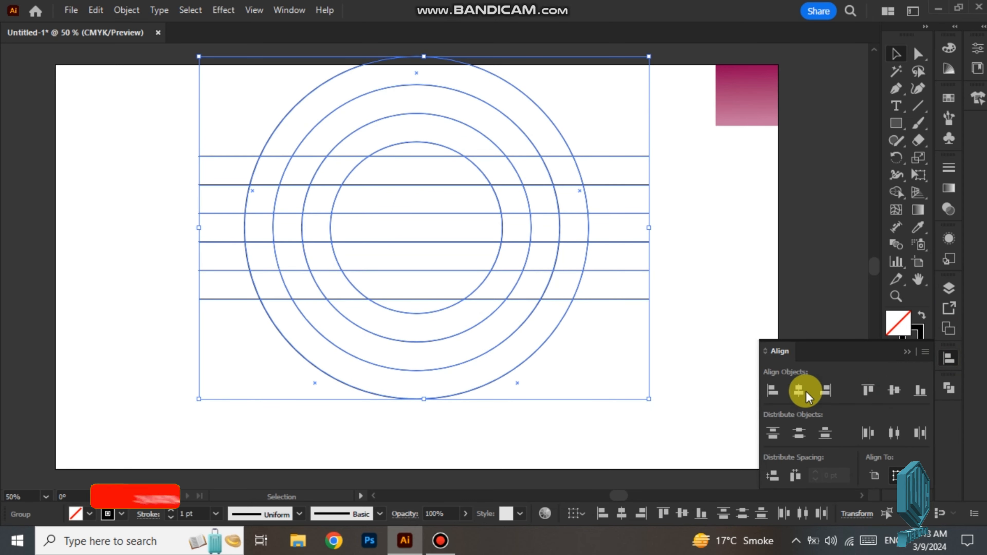
click(798, 390)
click(911, 352)
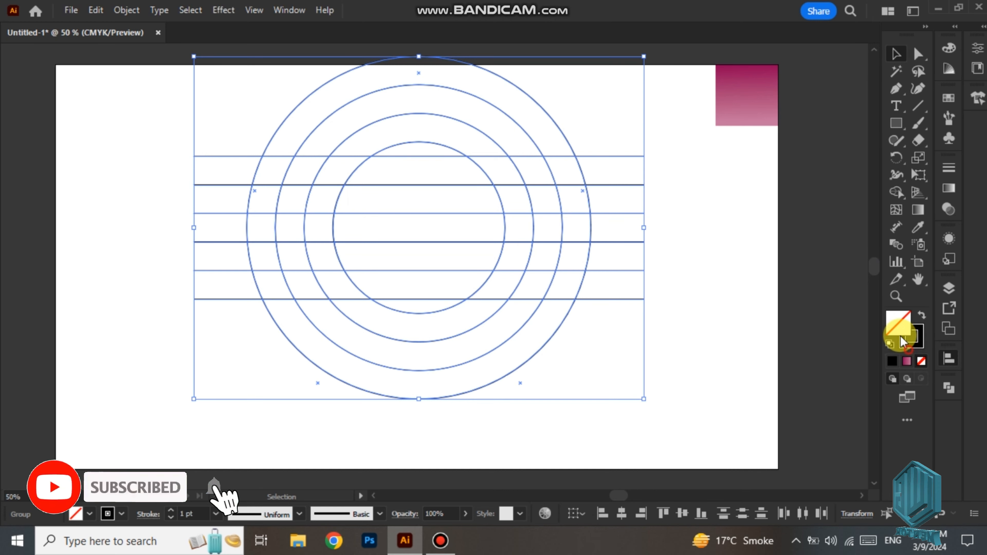
Step: Move the aligned circles and lines down so they sit fully inside the artboard
click(904, 53)
drag(467, 211, 474, 250)
click(147, 112)
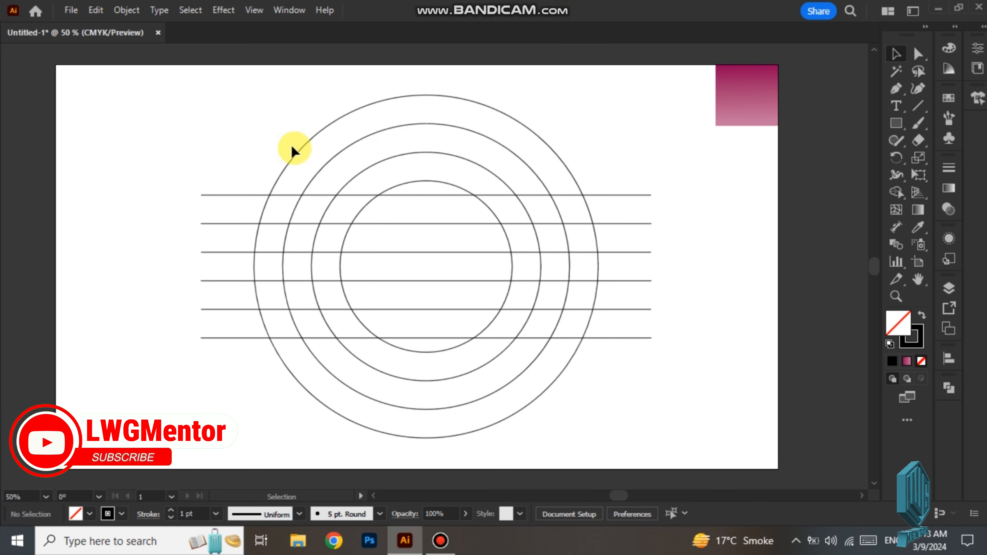
Step: Copy the group of concentric circles and paste the duplicate in front
double_click(545, 194)
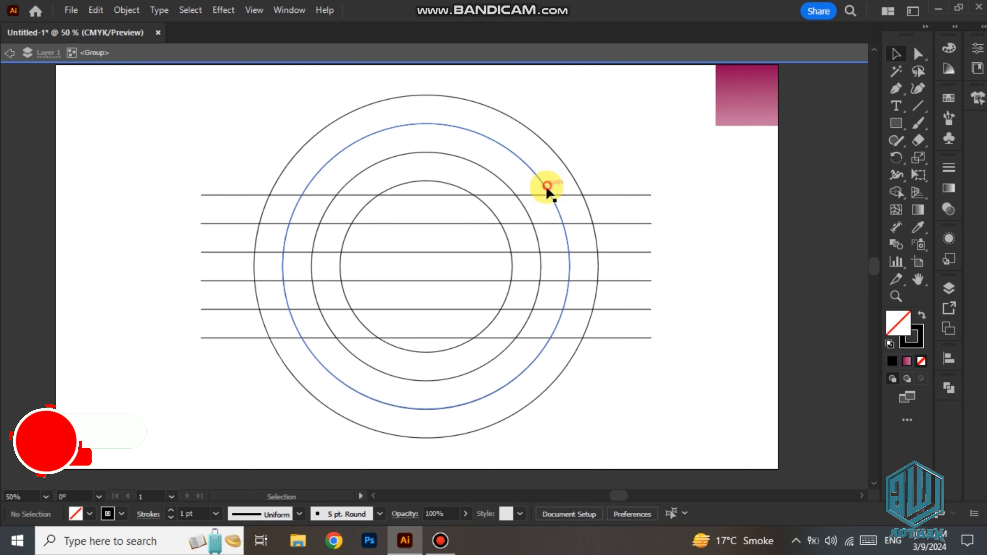
double_click(541, 87)
click(525, 162)
click(95, 10)
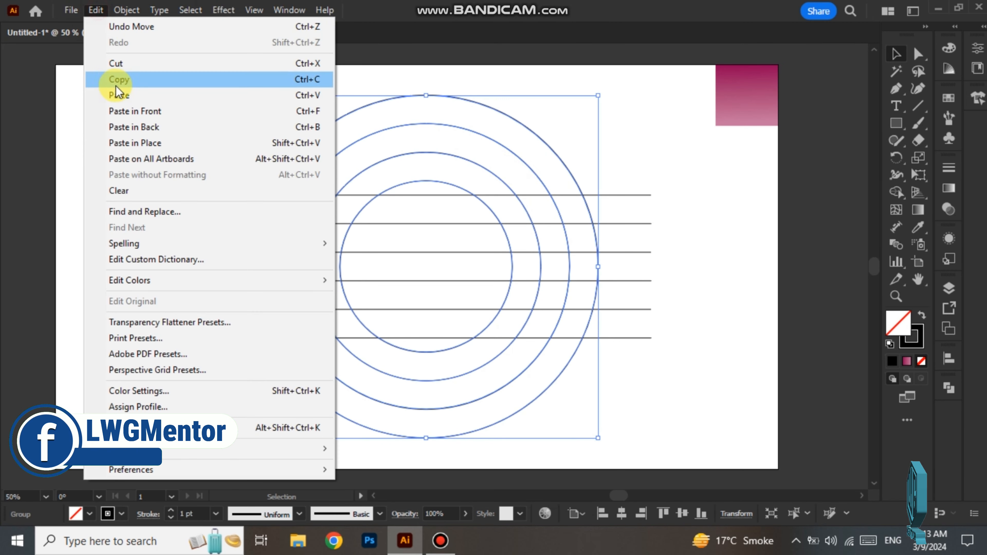
click(117, 82)
click(96, 10)
click(129, 110)
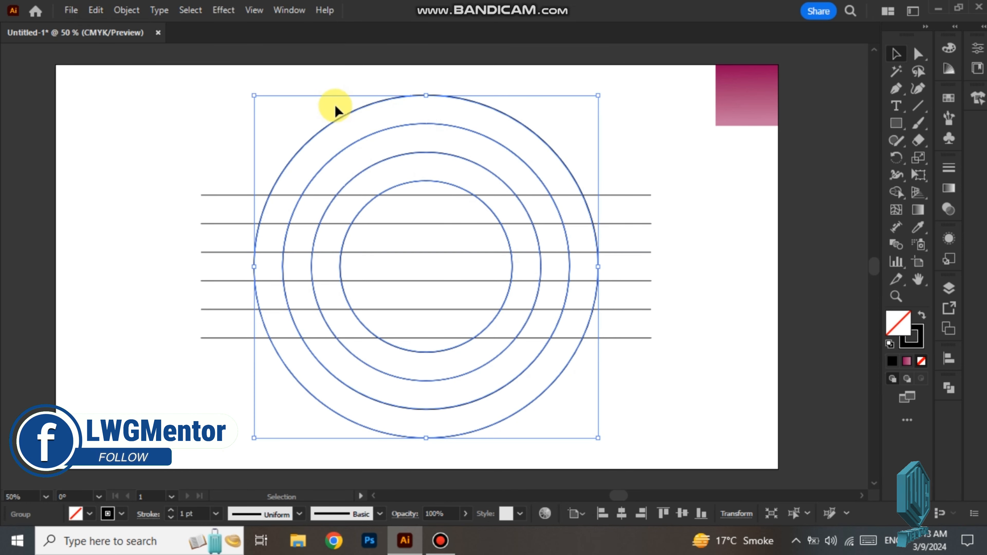
Step: Ungroup the pasted circles and enlarge the second-largest one rightward until it meets the outer circle's right edge
right_click(382, 80)
click(427, 271)
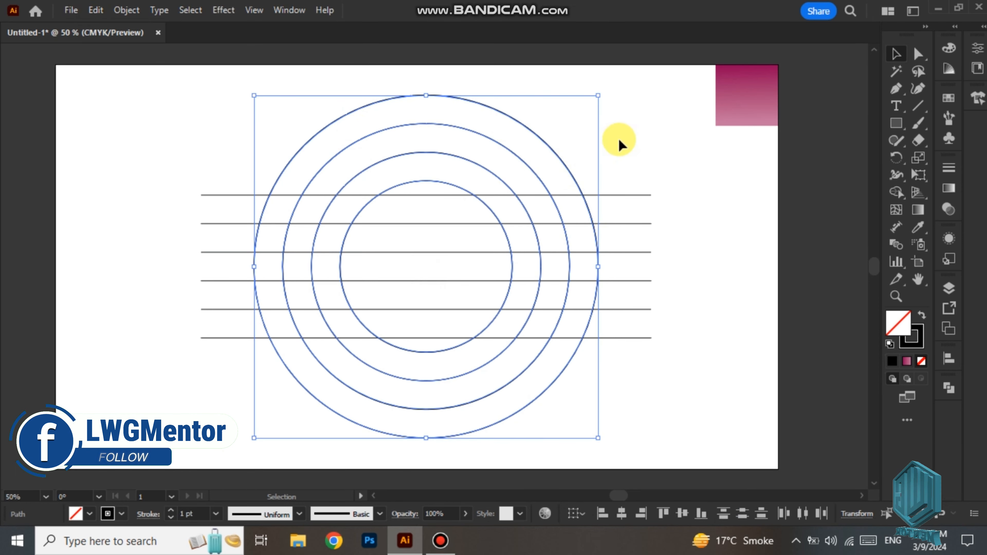
click(619, 140)
click(551, 198)
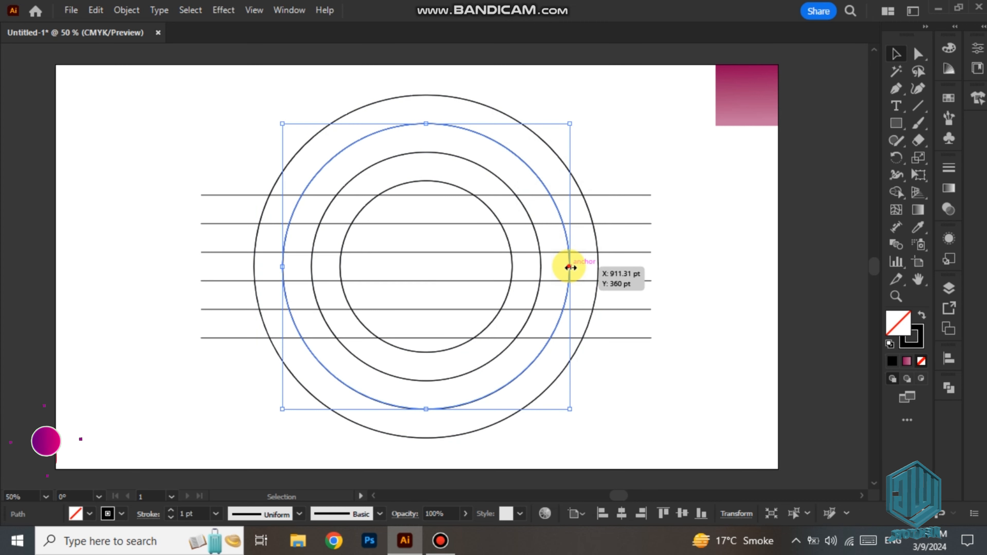
drag(570, 267, 599, 267)
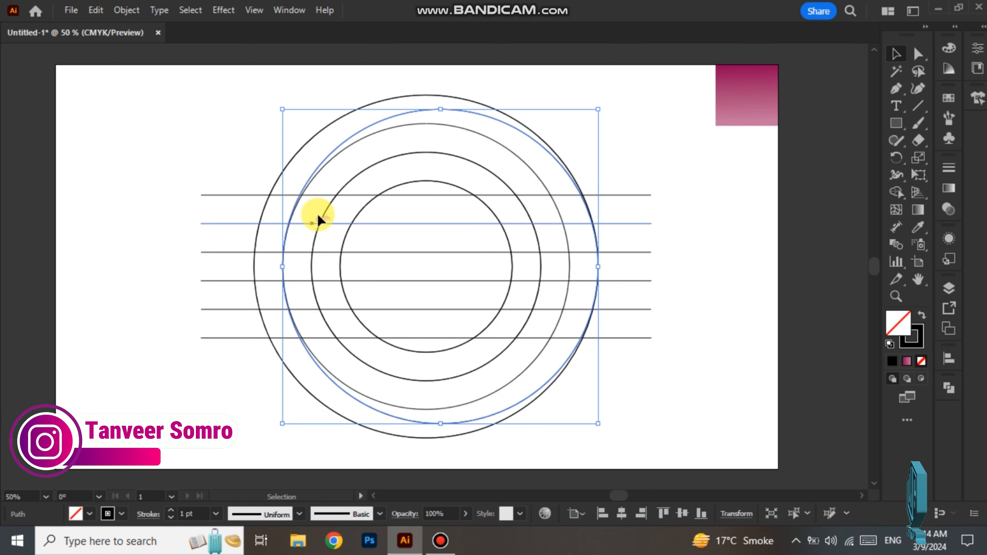
Step: Ungroup the remaining group of concentric circles
click(255, 229)
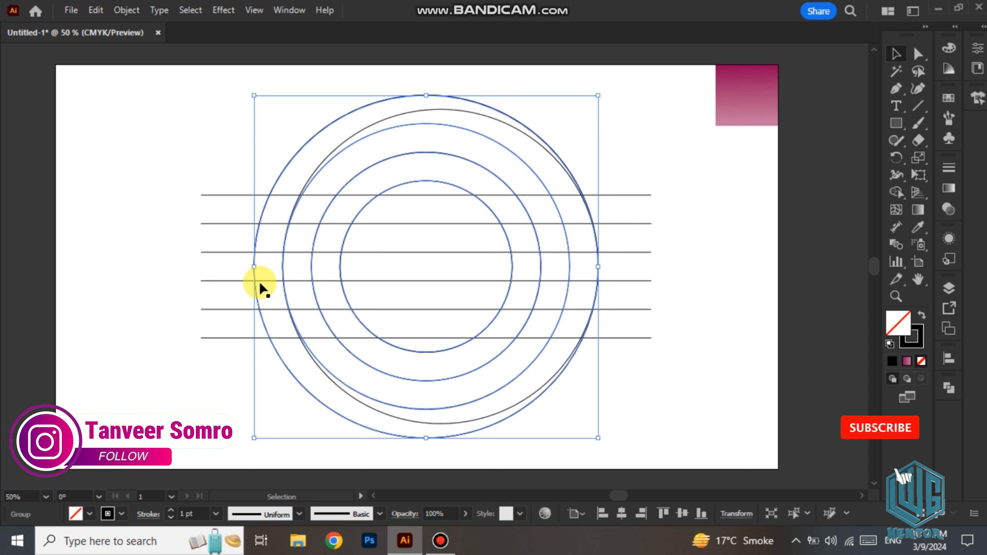
click(165, 128)
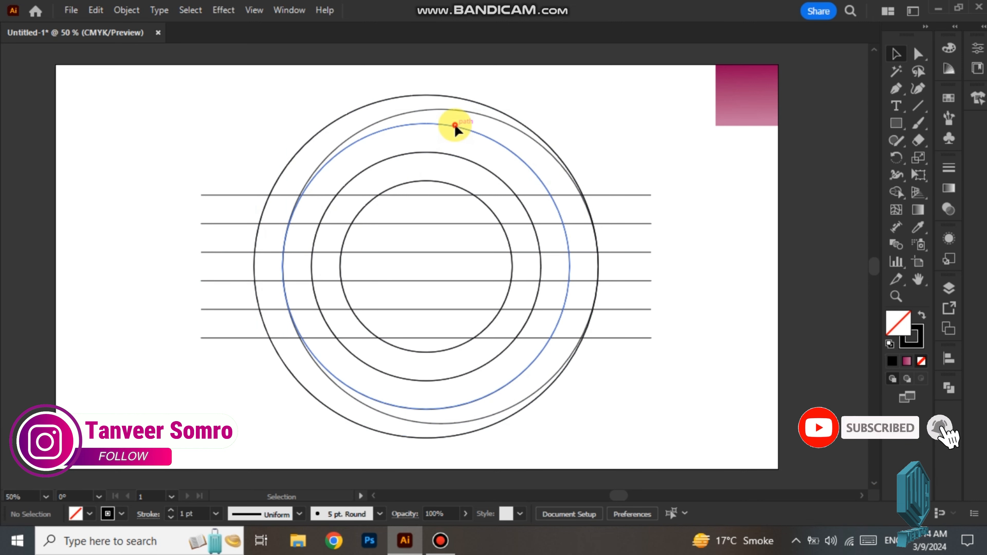
click(460, 132)
right_click(460, 136)
click(486, 325)
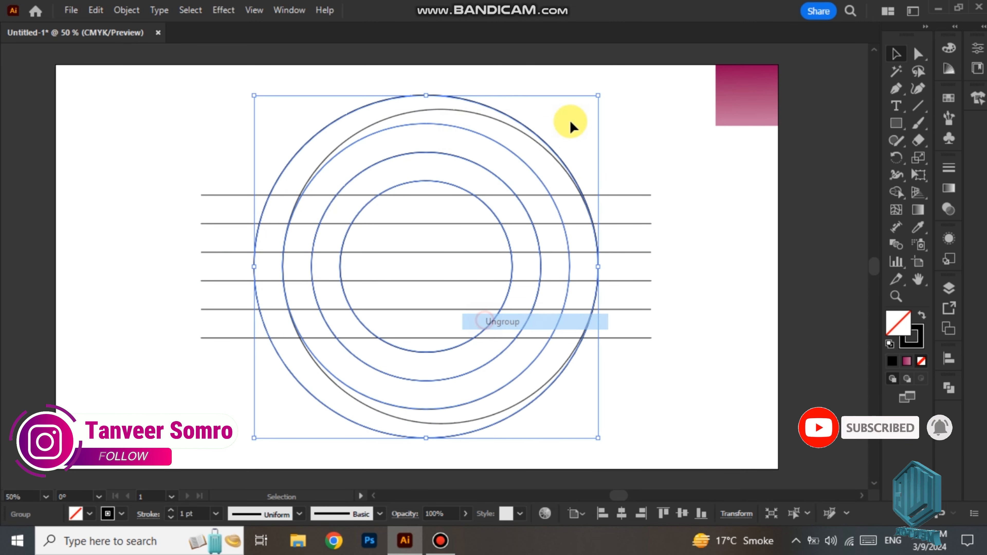
click(646, 145)
Step: Enlarge the other second-largest circle leftward until it meets the outer circle's left edge
click(529, 172)
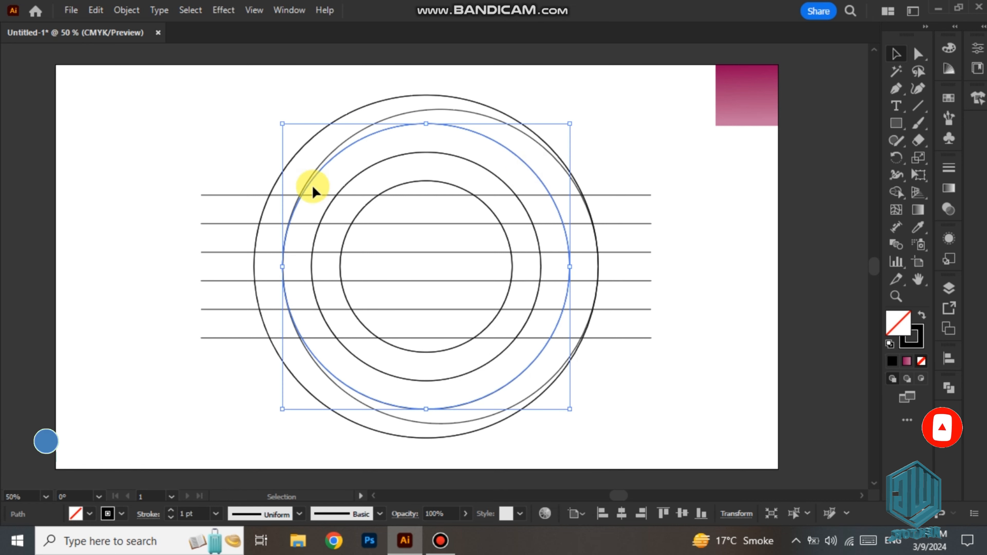
key(a)
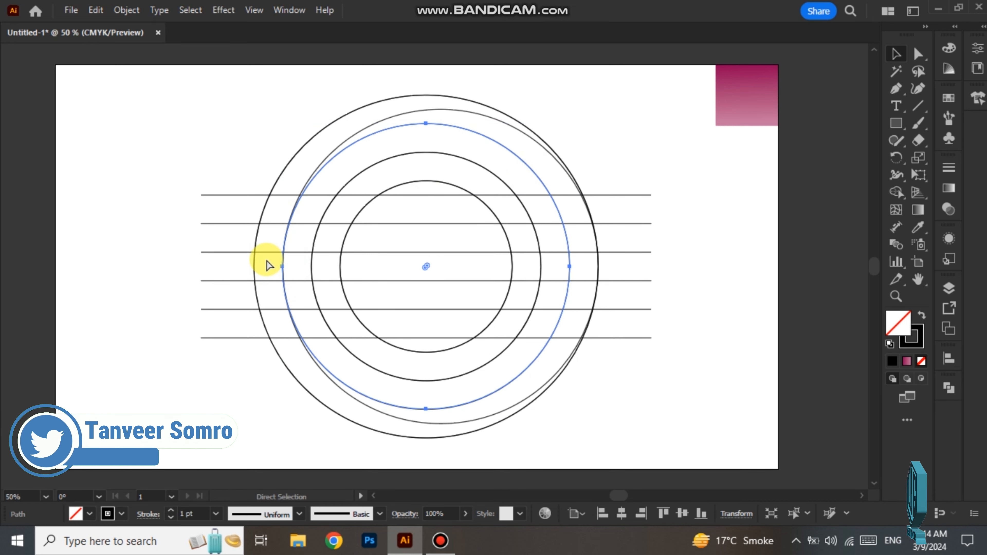
key(v)
drag(283, 267, 256, 267)
Step: Select all circles and lines and use Shape Builder to merge the top crescent, upper right band, inner ring and middle band regions
drag(173, 97, 491, 342)
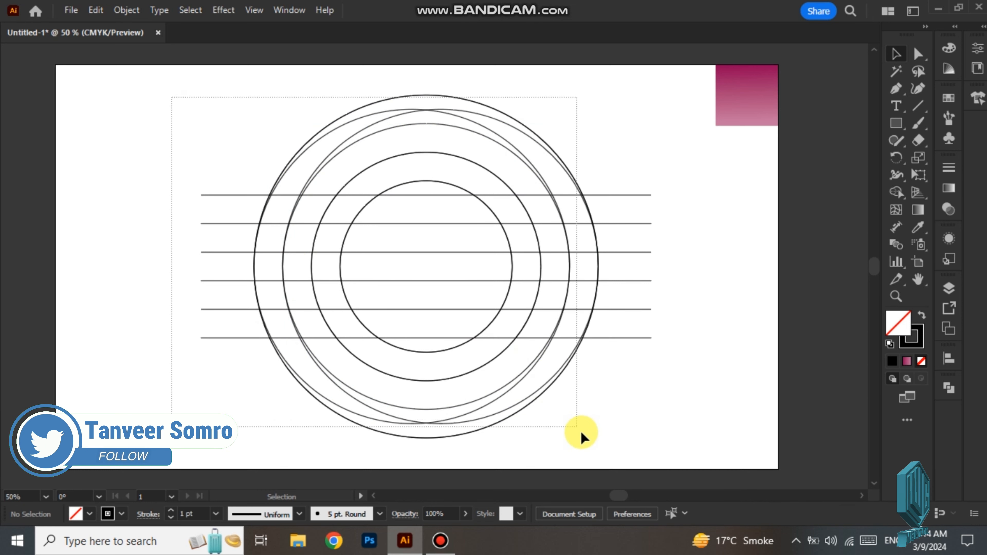
drag(582, 432, 617, 417)
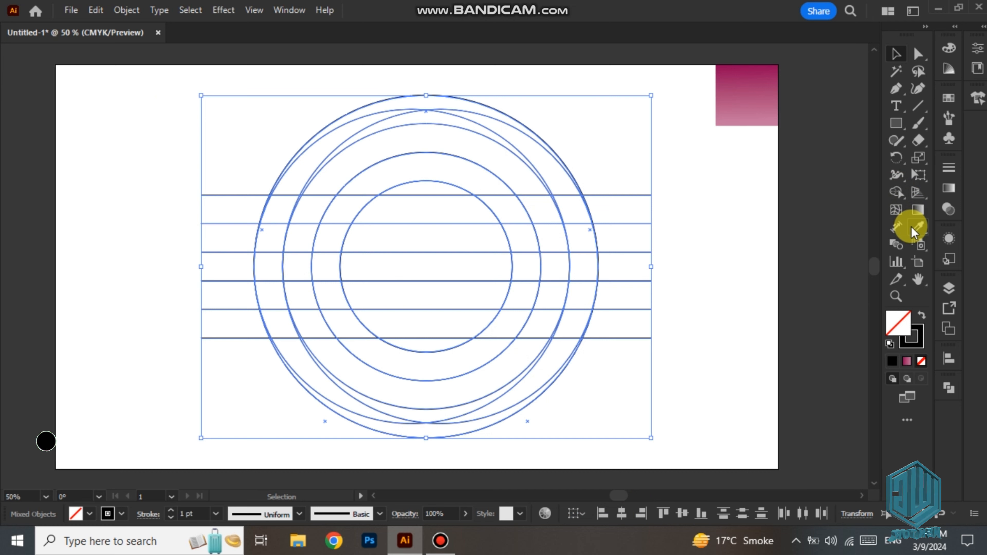
click(896, 192)
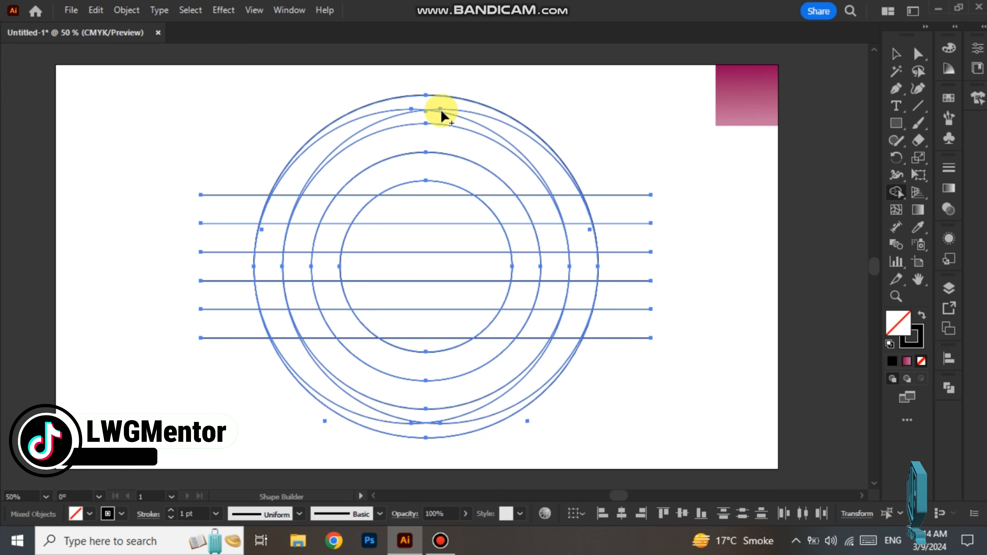
mouse_move(458, 113)
mouse_down()
mouse_move(430, 104)
mouse_move(379, 110)
mouse_up()
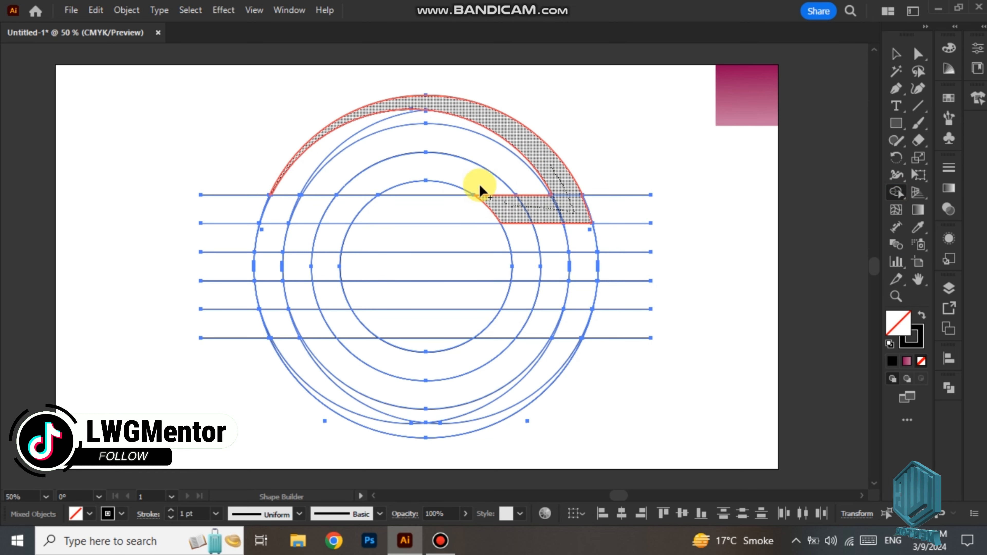
mouse_move(480, 186)
mouse_down()
mouse_move(404, 176)
mouse_move(359, 185)
mouse_up()
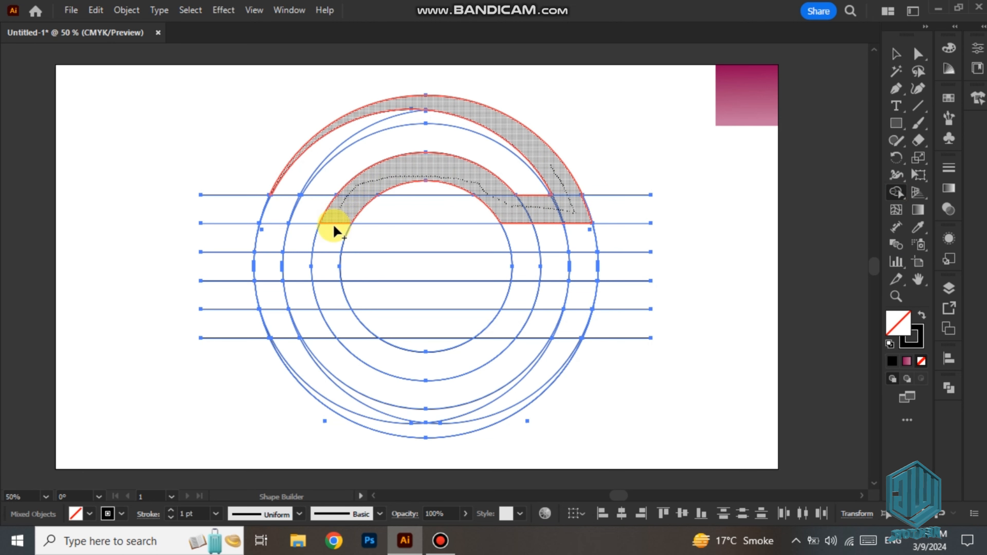
mouse_move(330, 243)
mouse_down()
mouse_move(322, 270)
mouse_move(475, 279)
mouse_move(529, 272)
mouse_move(513, 318)
mouse_up()
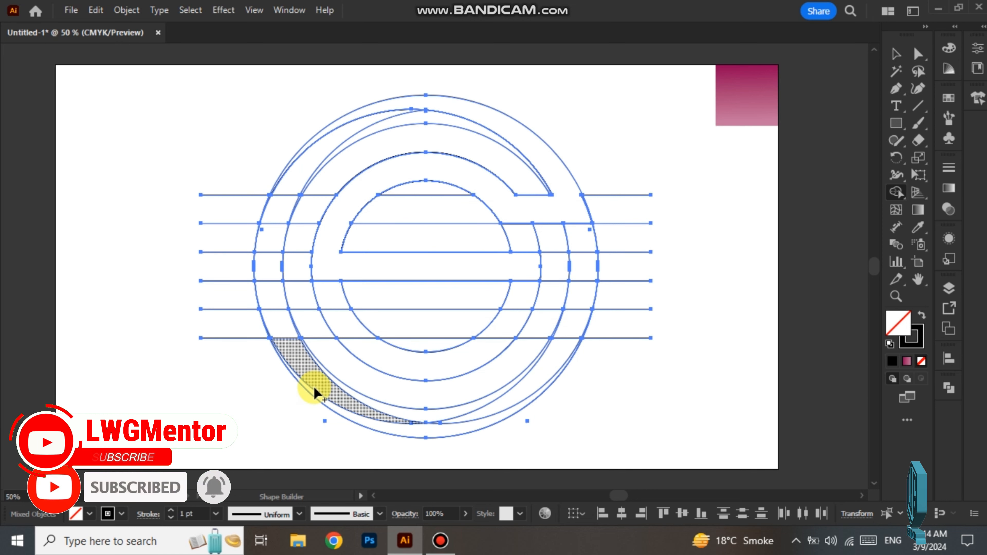
Step: Merge the lower crescent, the lower left band and the bottom inner ring regions into one shape with Shape Builder
drag(315, 379, 298, 365)
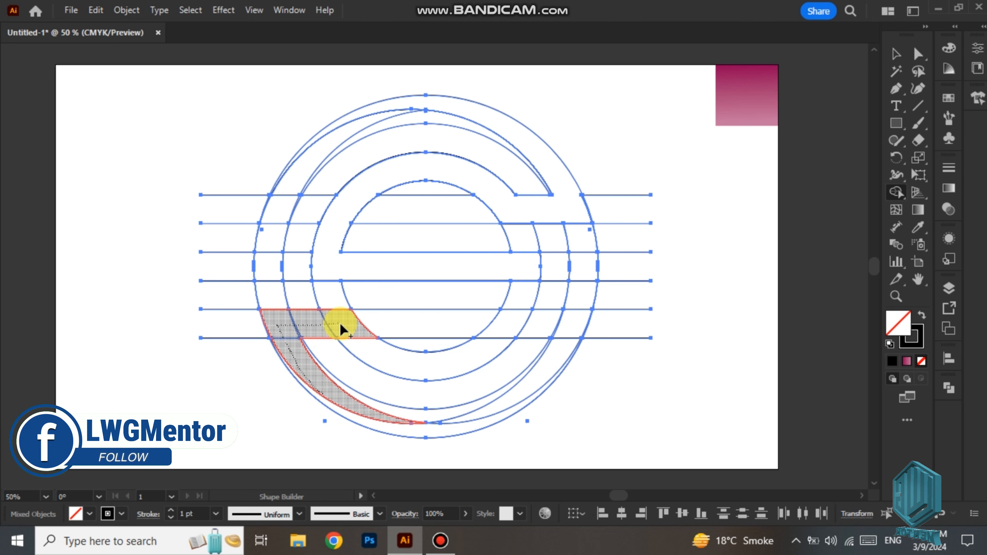
mouse_move(341, 330)
mouse_down()
mouse_move(392, 357)
mouse_move(503, 348)
mouse_up()
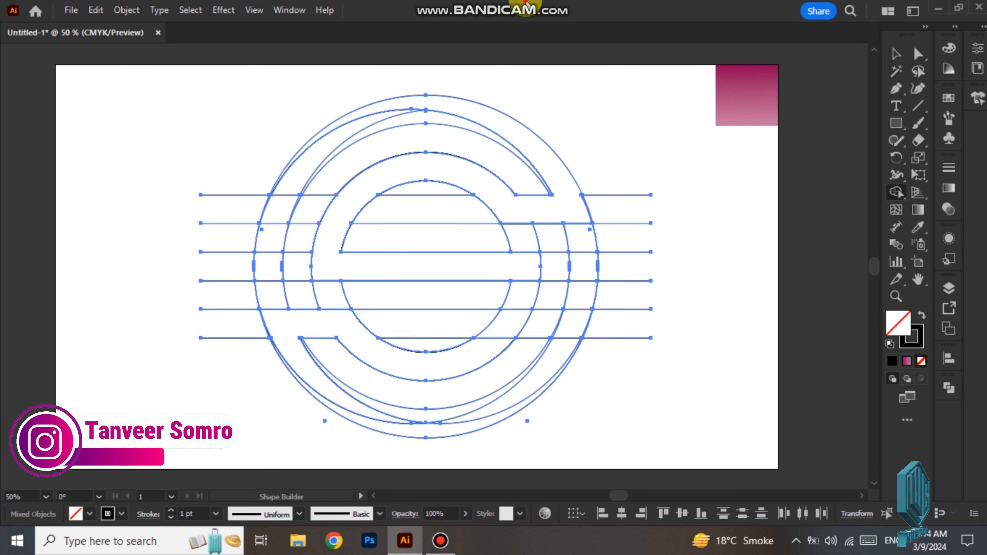
Step: Swap to a black fill with no stroke and fill the merged upper and lower shapes using Shape Builder
click(925, 316)
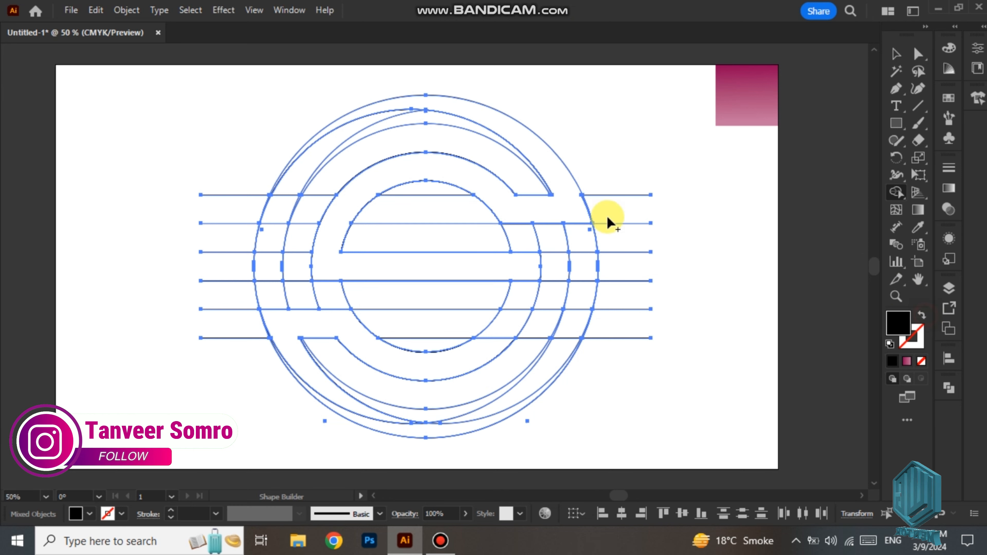
click(493, 127)
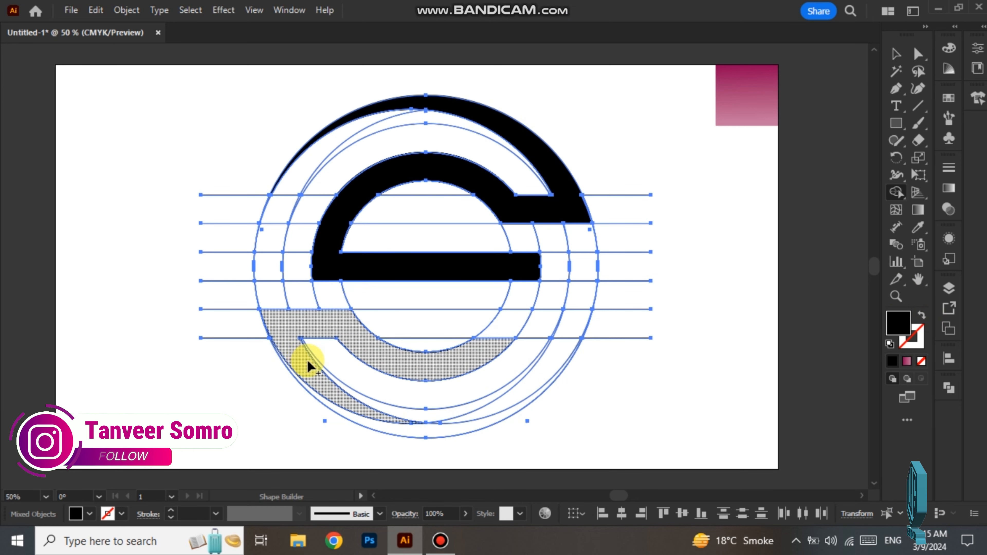
mouse_move(309, 362)
mouse_down()
mouse_move(348, 404)
mouse_move(404, 428)
mouse_move(440, 425)
mouse_move(366, 416)
mouse_up()
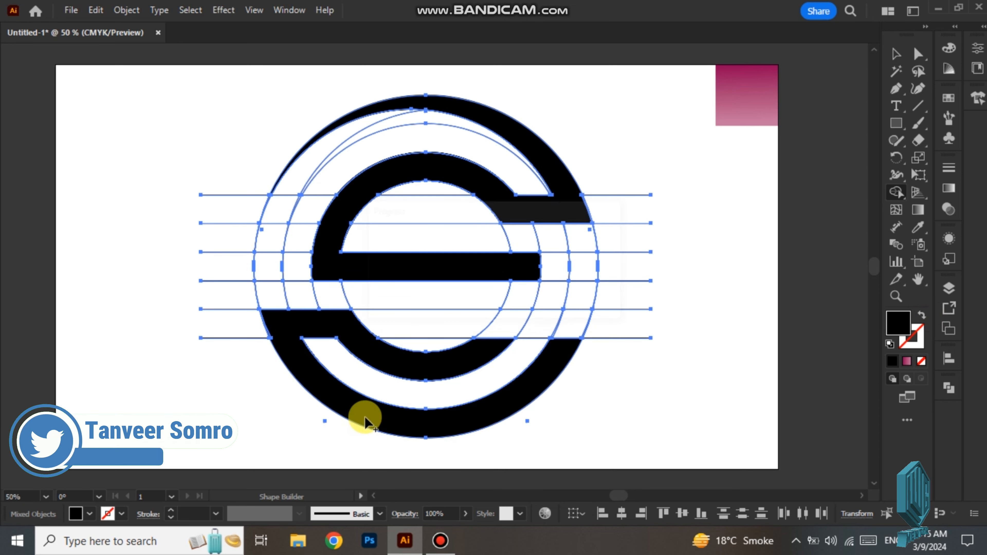
key(ctrl+z)
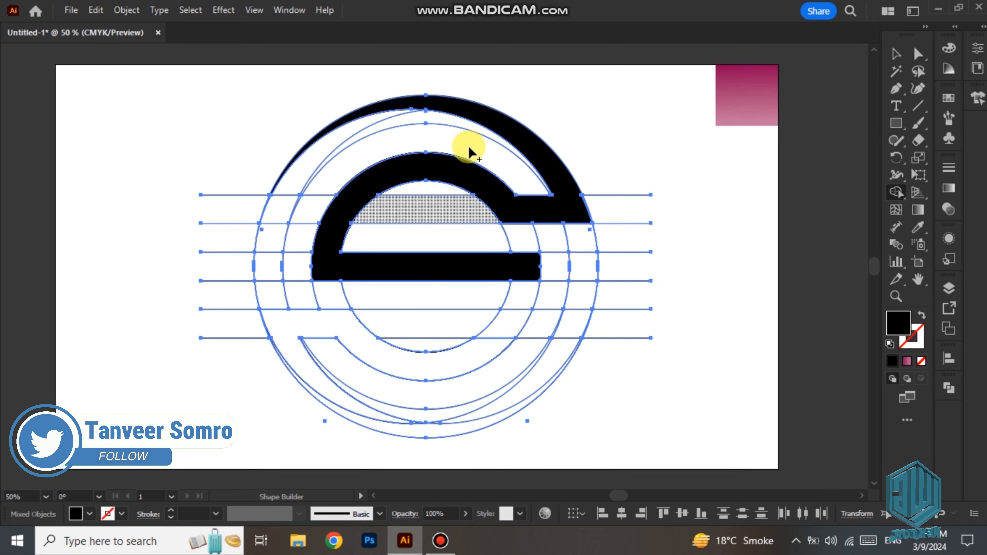
drag(379, 424, 389, 424)
Step: Merge the lower shape with the middle band through the inner ring's right-hand regions to complete the S
key(ctrl+=)
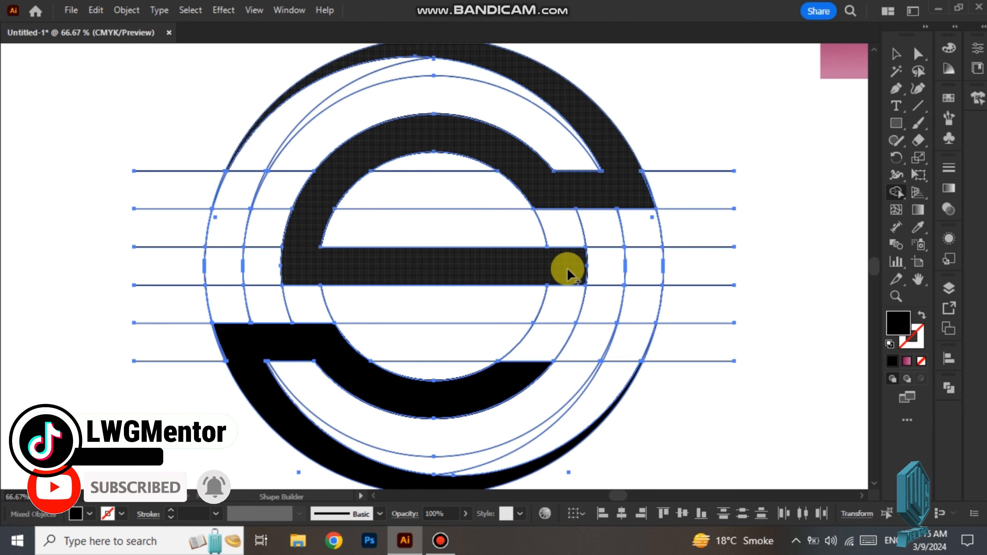
click(568, 268)
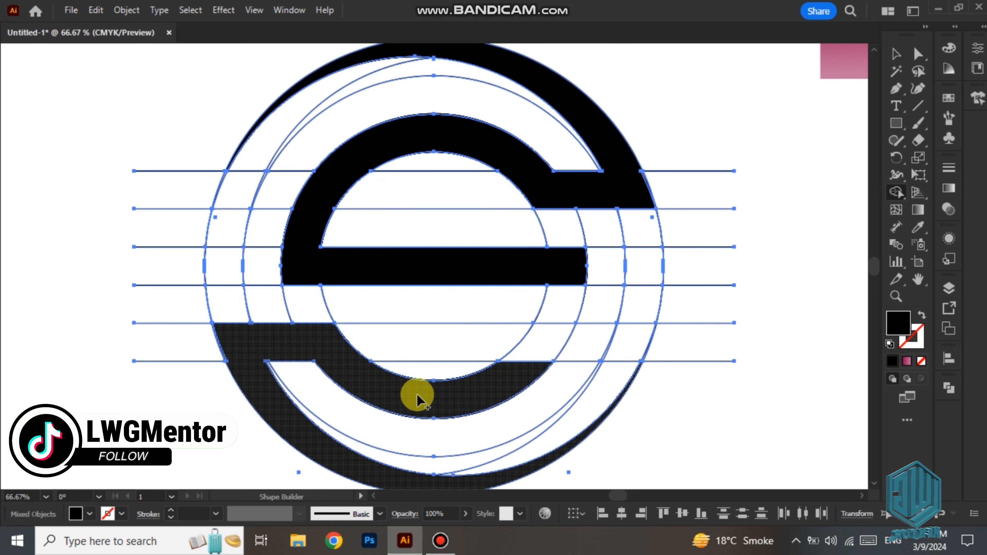
click(307, 342)
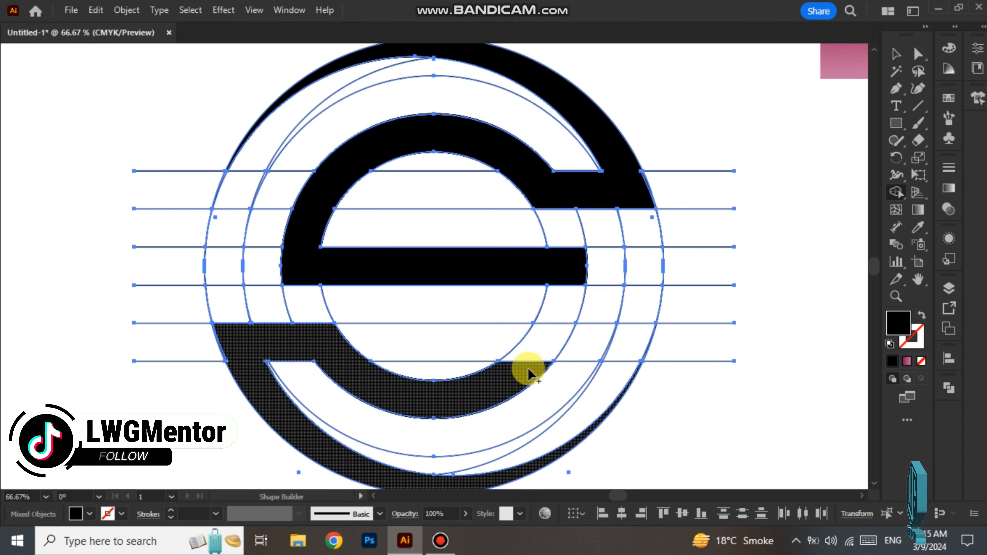
mouse_move(529, 375)
mouse_down()
mouse_move(568, 288)
mouse_move(573, 304)
mouse_up()
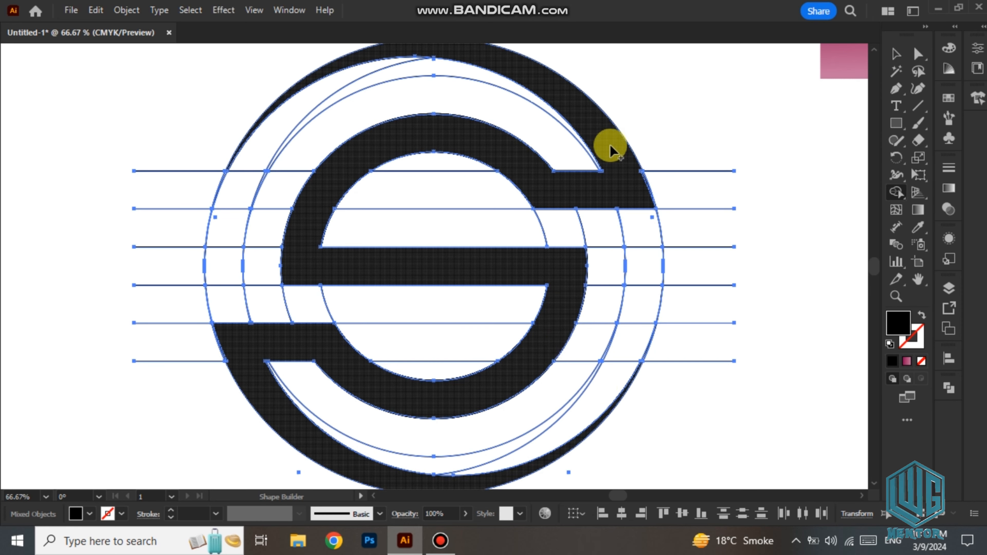
Step: Merge the thin sliver at the outer circle's lower right, above the lowest line, into the lower crescent's tip
key(v)
key(ctrl+equal)
key(ctrl+equal)
key(ctrl+equal)
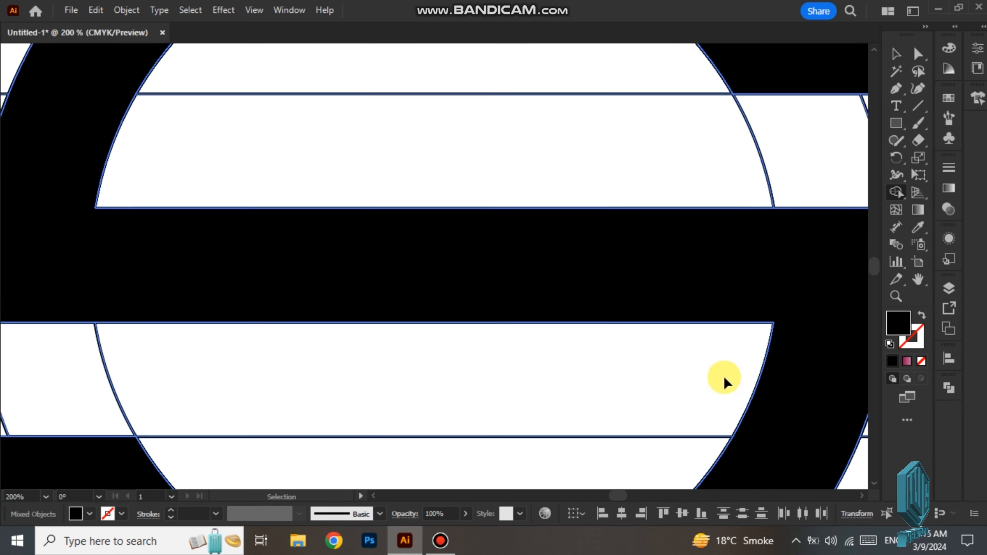
scroll(730, 374, right, 8)
scroll(739, 367, right, 5)
scroll(744, 367, down, 12)
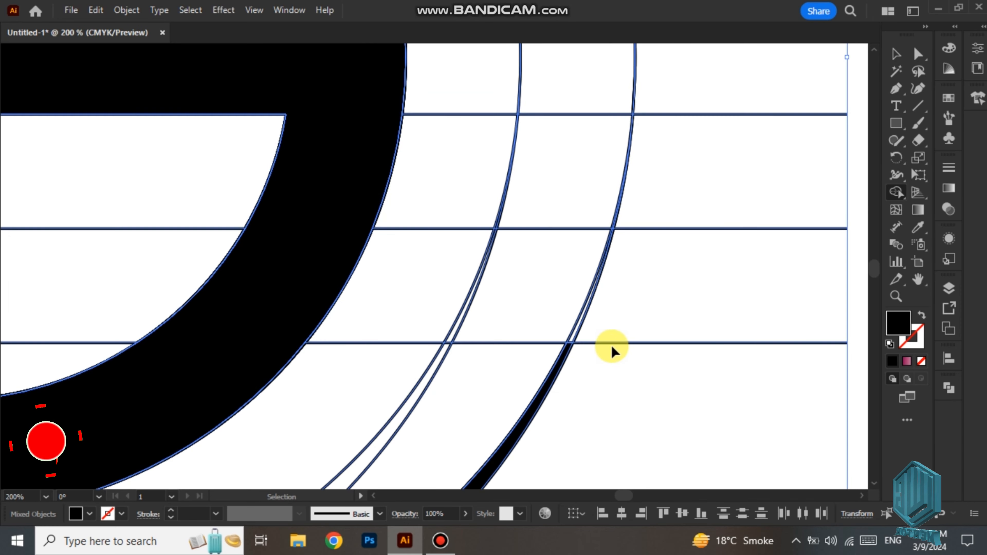
key(ctrl+equal)
key(ctrl+equal)
scroll(694, 339, down, 3)
scroll(730, 342, right, 10)
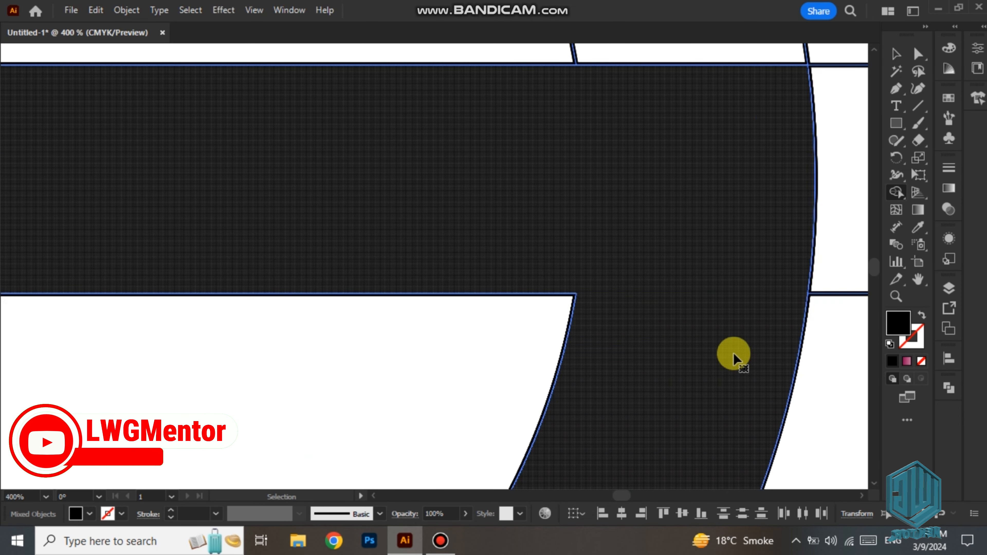
scroll(731, 341, right, 10)
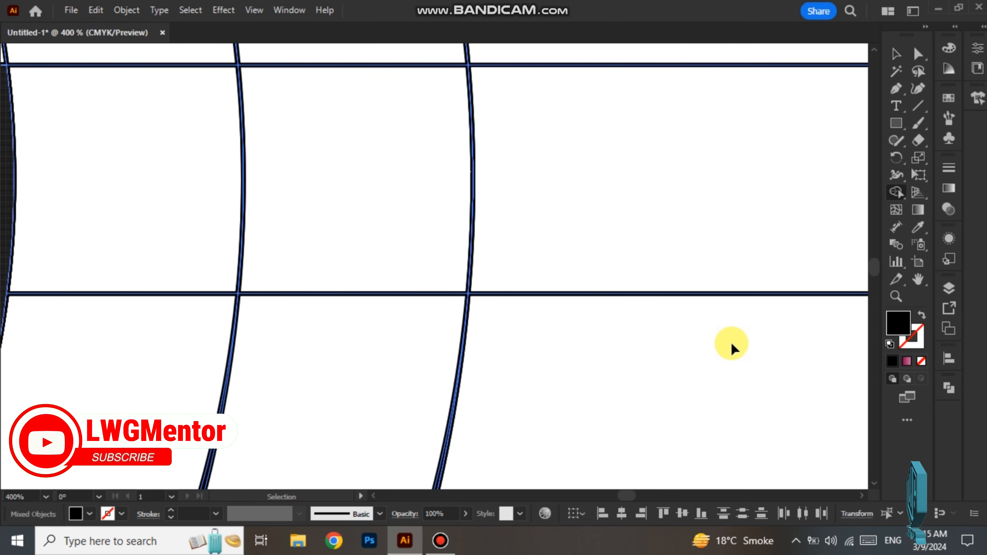
key(shift+m)
scroll(527, 302, down, 8)
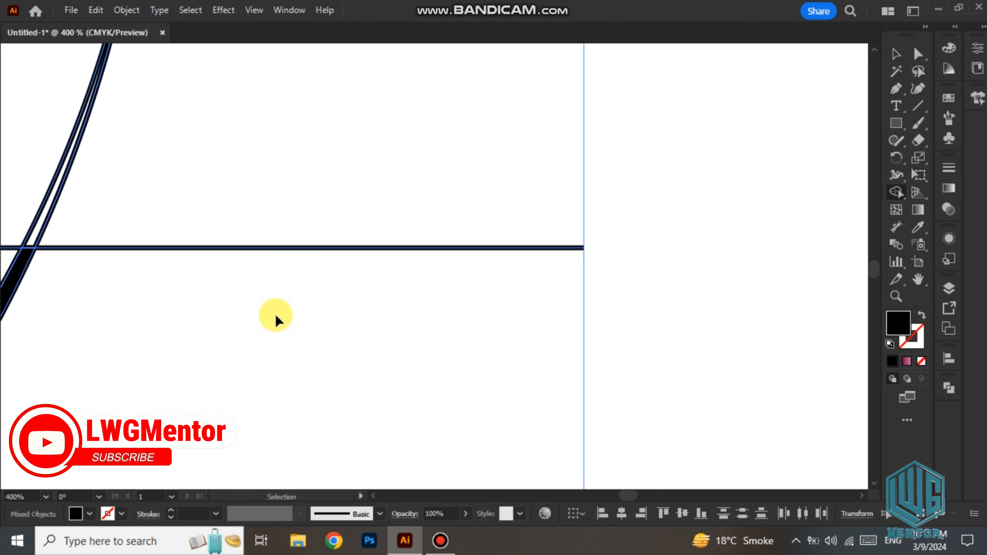
scroll(334, 326, left, 5)
scroll(532, 335, up, 3)
scroll(532, 339, up, 3)
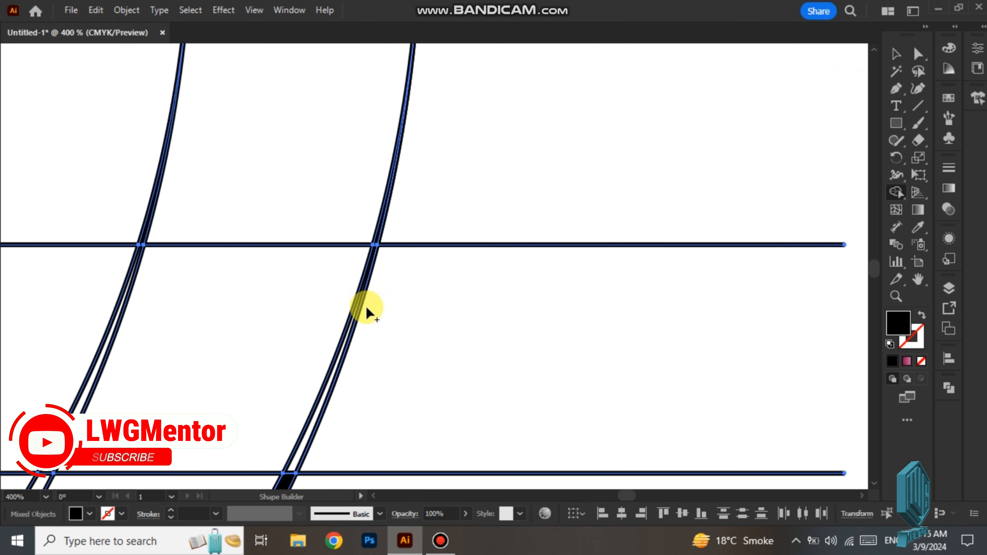
scroll(364, 379, down, 3)
drag(288, 375, 326, 253)
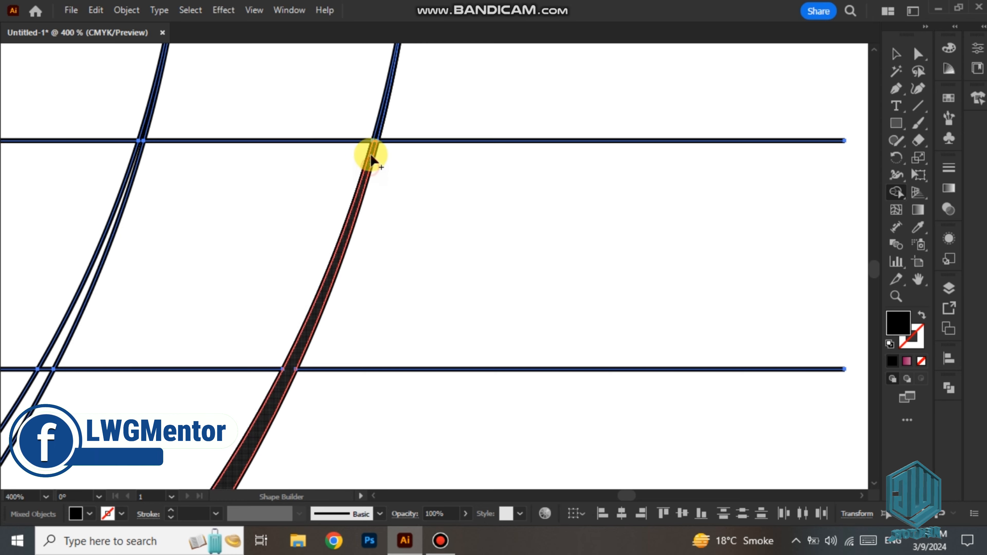
Step: Merge the thin sliver along the outer circle's upper right edge into the black upper right band
scroll(395, 303, up, 16)
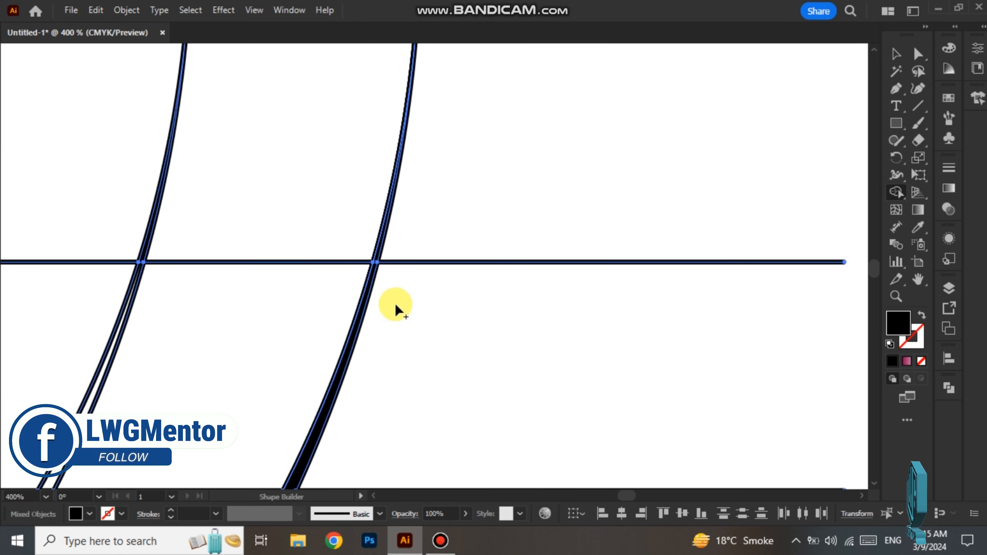
scroll(394, 302, up, 10)
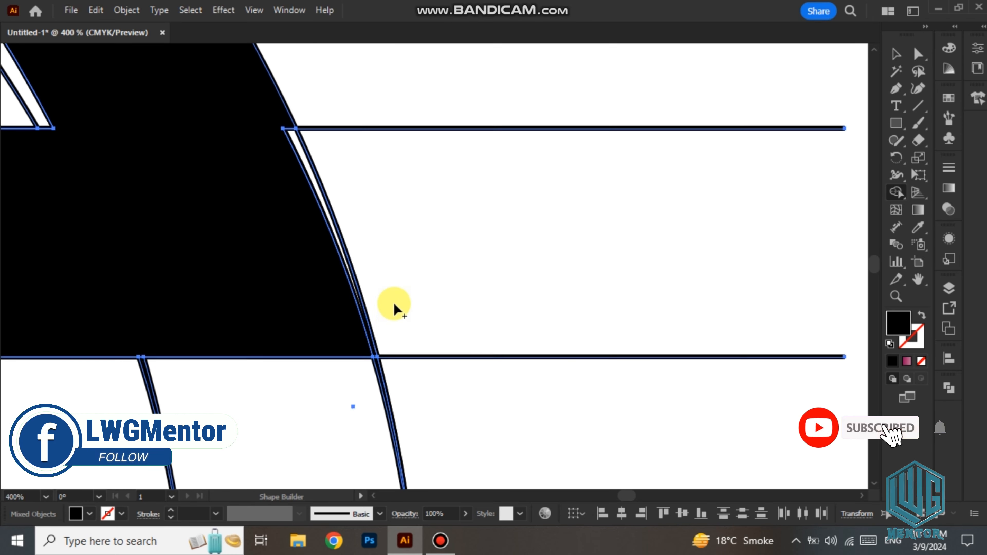
drag(292, 244, 297, 251)
scroll(281, 317, left, 5)
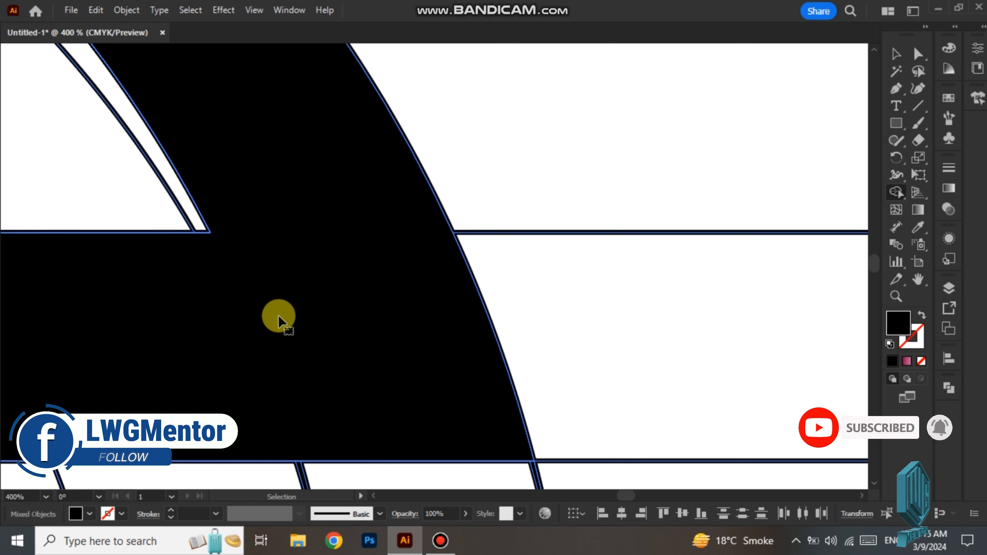
key(ctrl+minus)
scroll(283, 316, up, 1)
key(p)
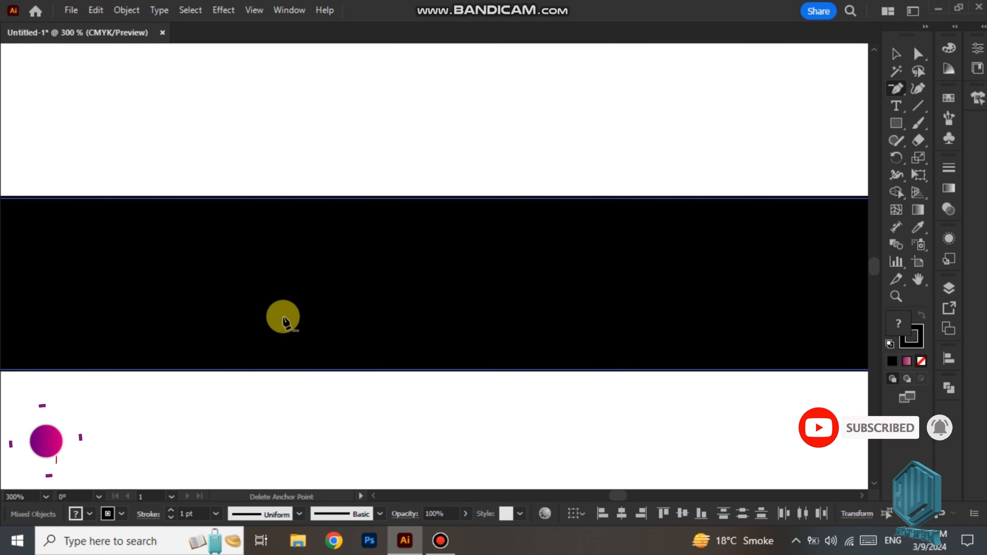
key(ctrl+1)
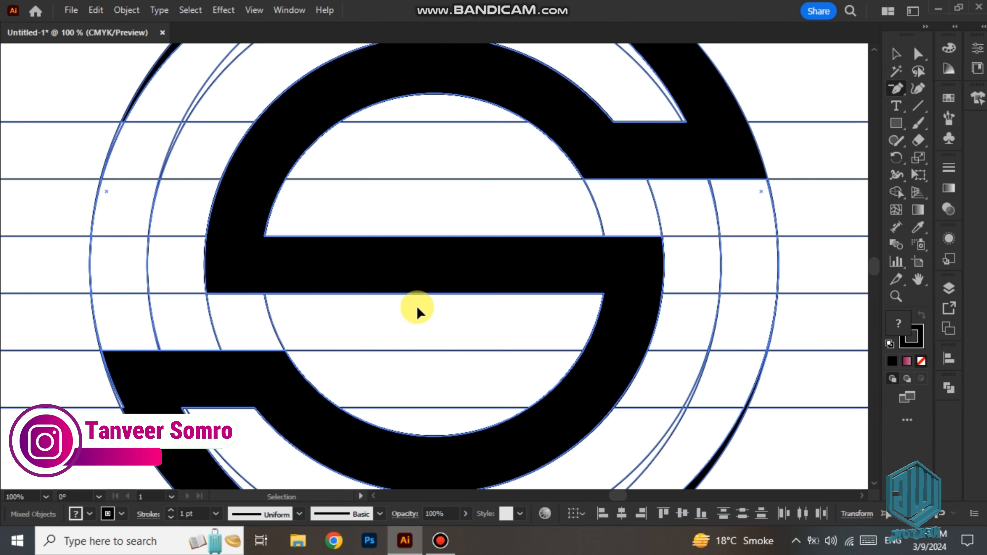
scroll(505, 335, up, 2)
scroll(603, 344, down, 1)
scroll(639, 345, up, 8)
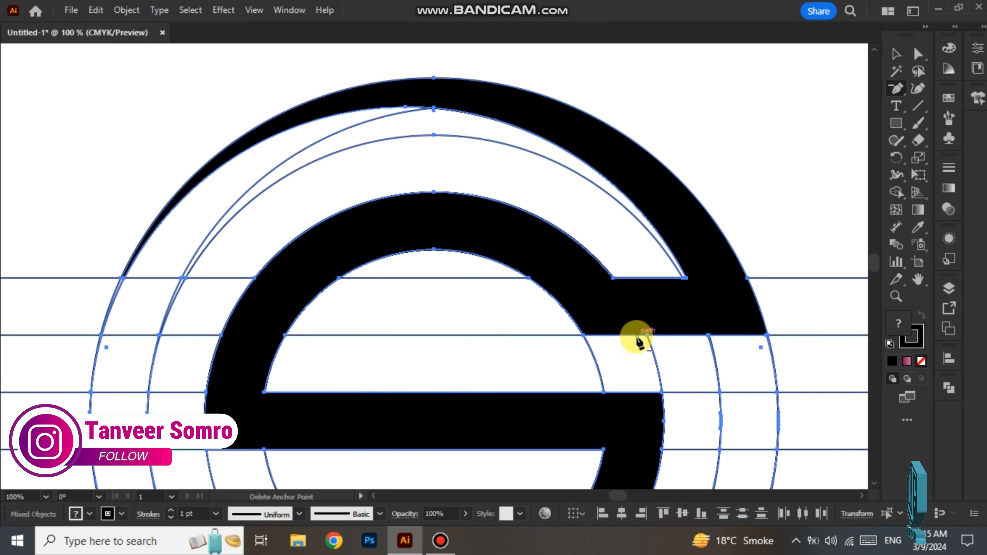
click(406, 98)
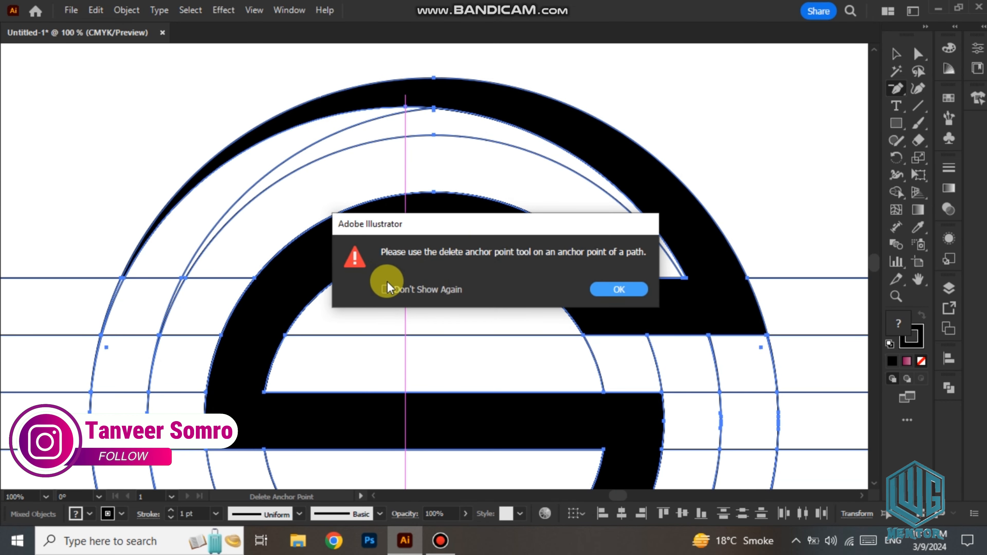
click(617, 295)
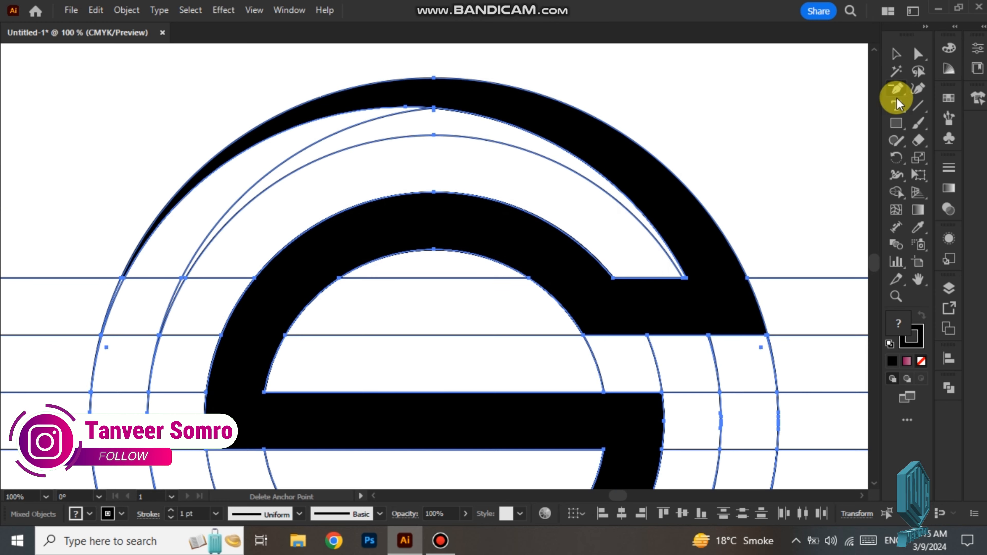
Step: Use Shape Builder to merge the thin sliver along the outer circle's lower left edge into the lower left band
click(895, 193)
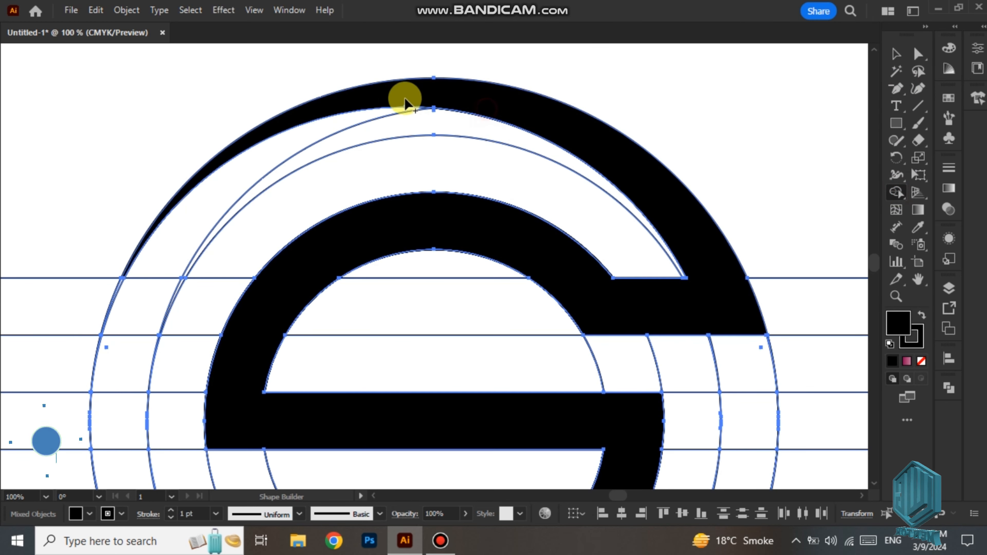
scroll(188, 177, left, 8)
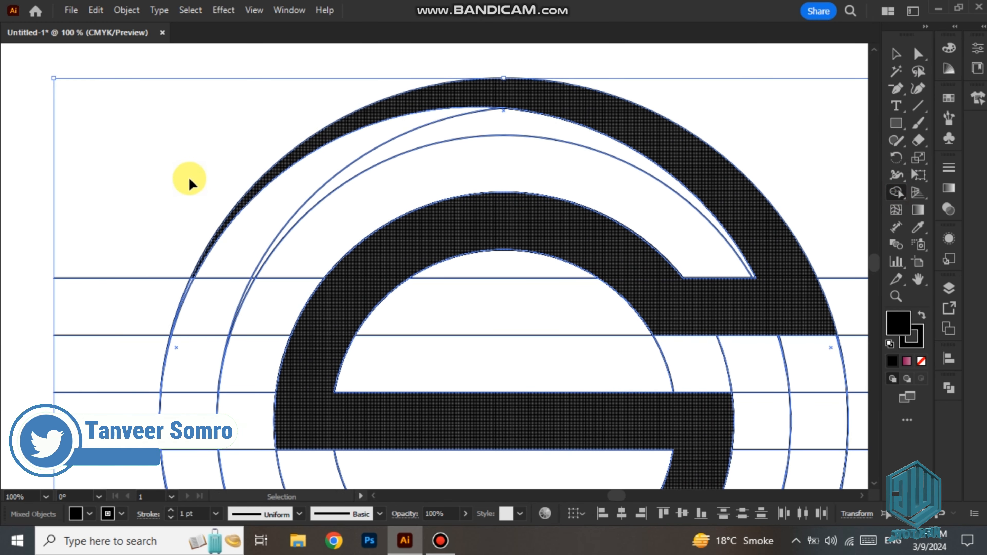
scroll(216, 193, left, 10)
scroll(304, 192, up, 1)
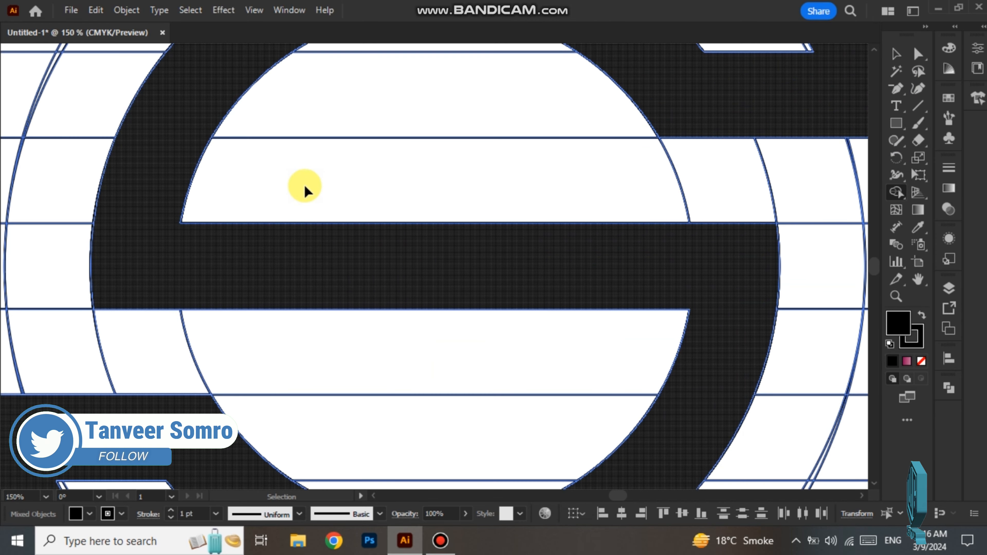
scroll(278, 166, left, 4)
scroll(277, 160, left, 10)
key(ctrl+plus)
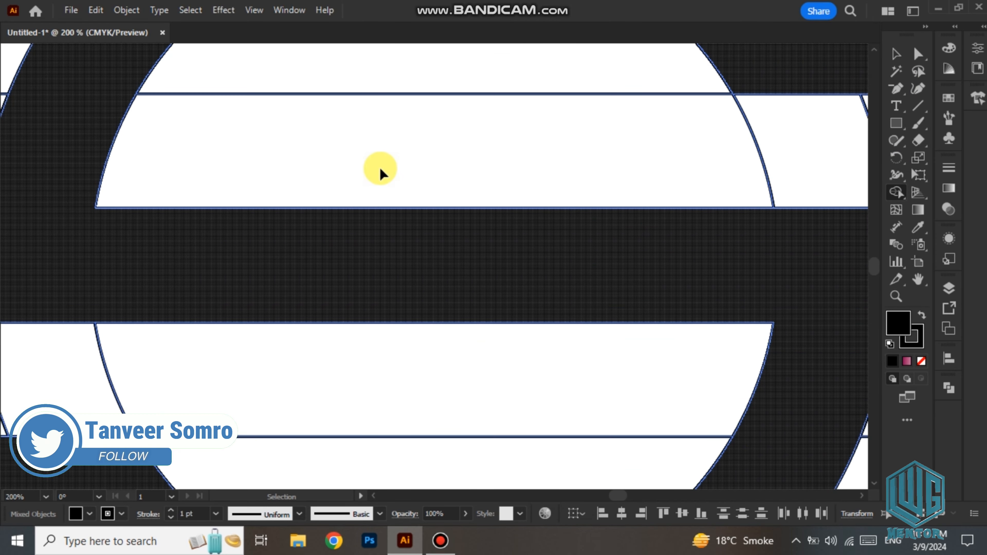
scroll(381, 124, down, 4)
scroll(385, 80, down, 5)
scroll(249, 149, left, 9)
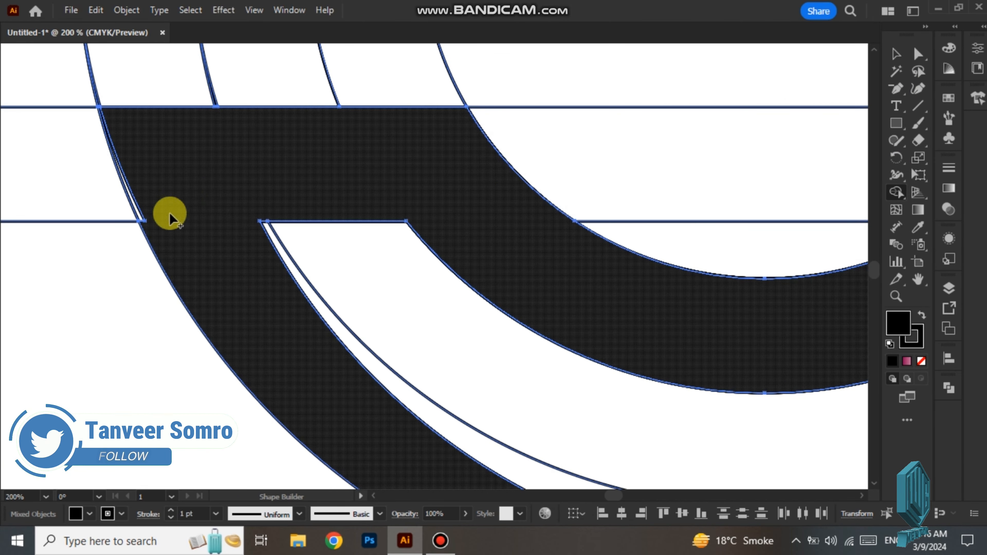
mouse_move(157, 234)
mouse_down()
mouse_move(138, 221)
mouse_move(216, 155)
mouse_up()
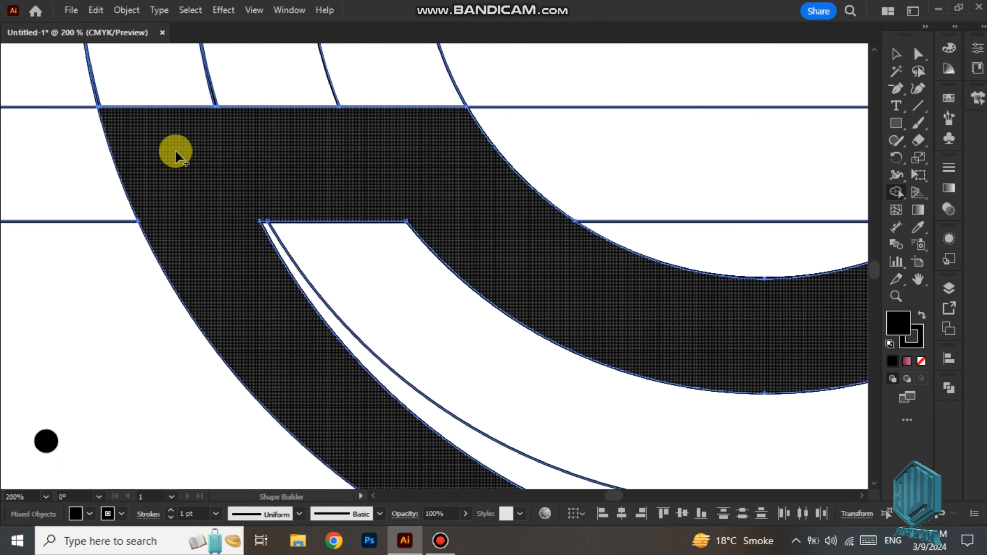
Step: Use Shape Builder to merge the thin sliver along the outer circle's upper left edge into the upper crescent's tip
scroll(175, 152, up, 10)
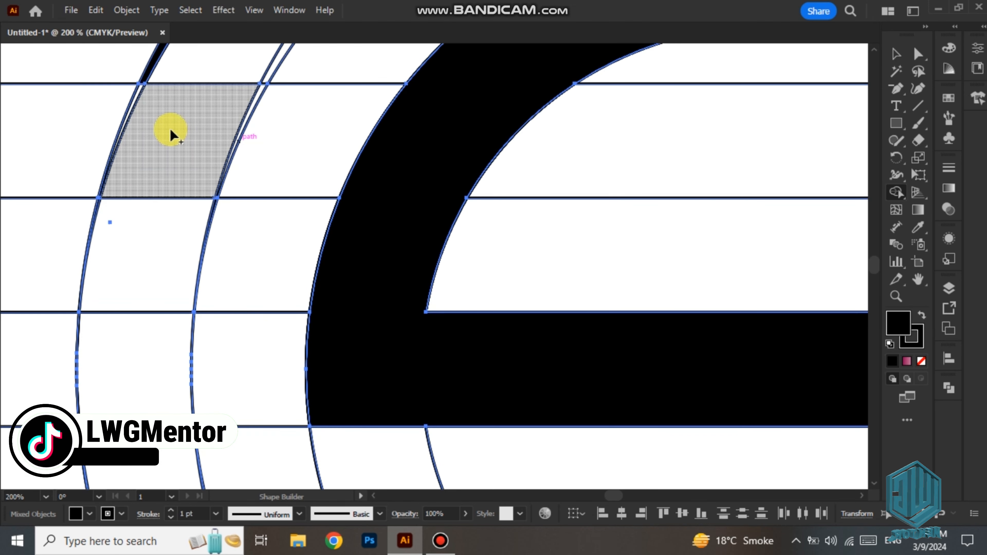
scroll(171, 132, up, 2)
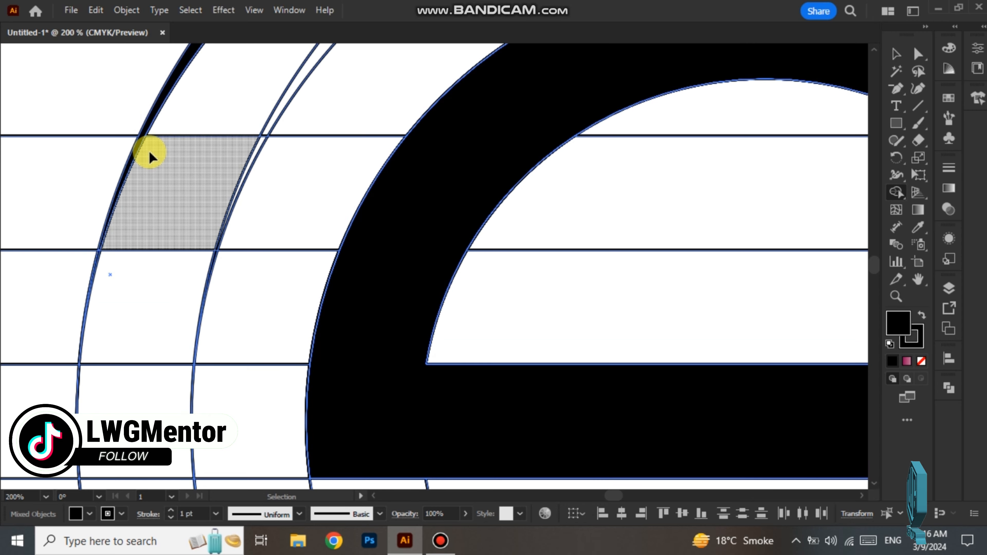
key(ctrl+plus)
scroll(170, 143, left, 14)
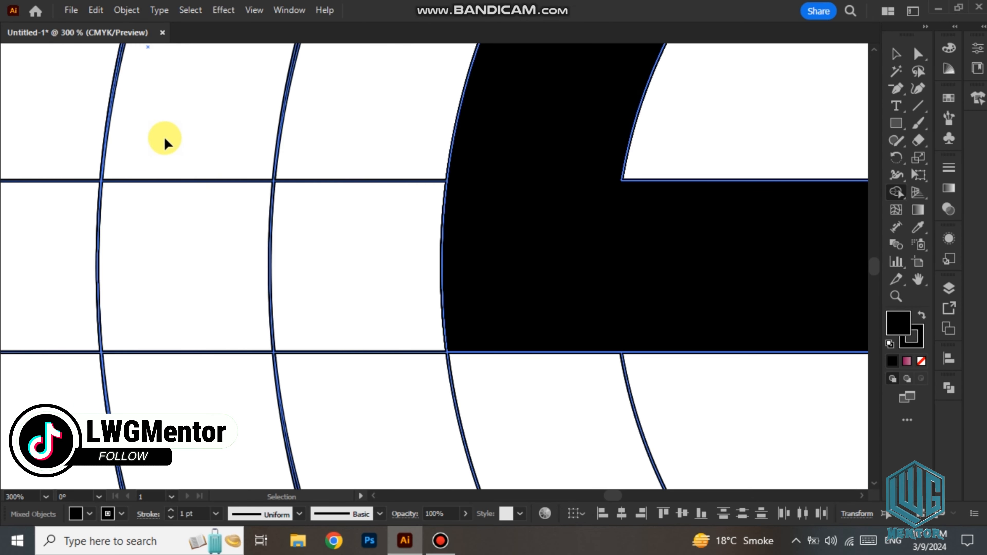
scroll(163, 139, left, 14)
scroll(622, 78, down, 3)
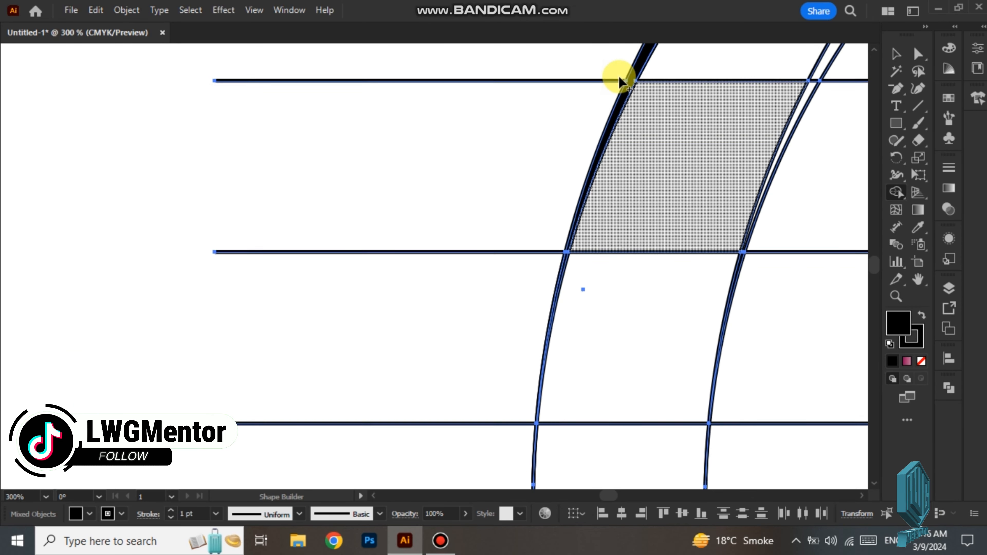
scroll(606, 175, up, 2)
key(ctrl+plus)
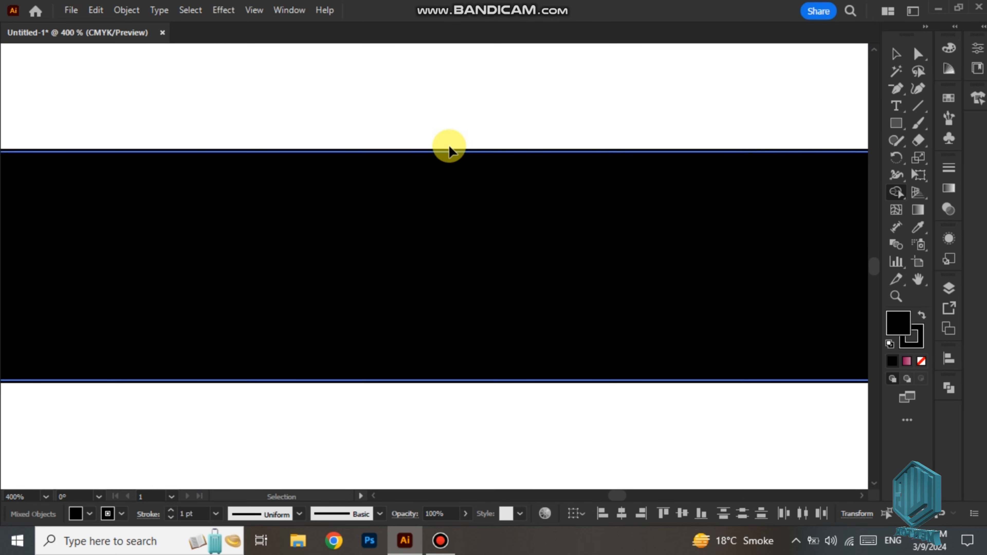
scroll(449, 150, left, 10)
scroll(447, 152, left, 10)
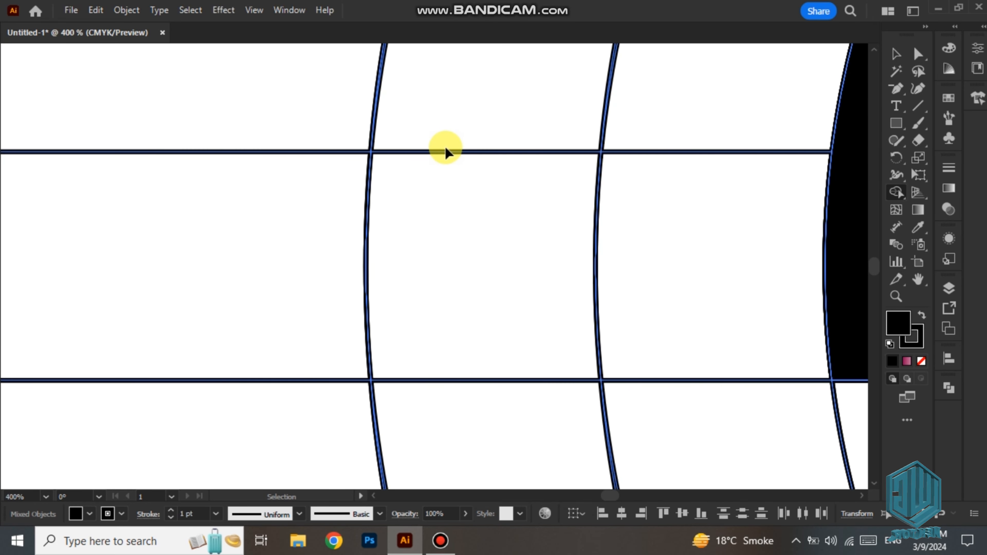
scroll(459, 162, up, 6)
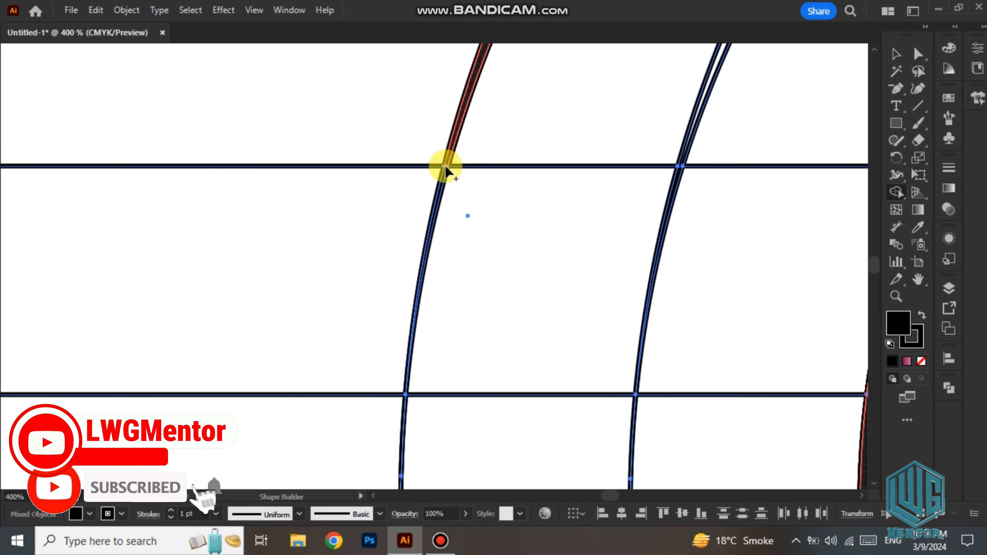
click(445, 174)
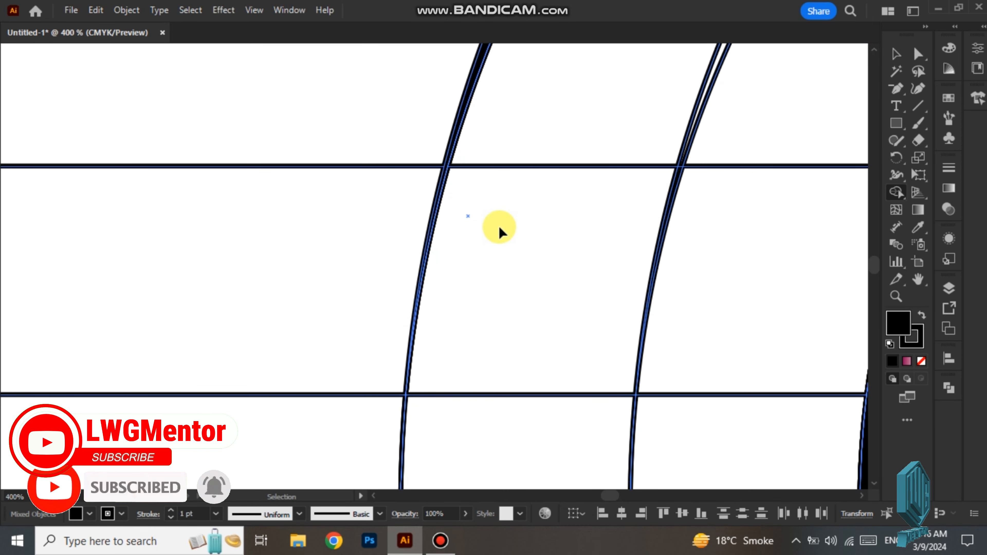
scroll(498, 224, down, 5)
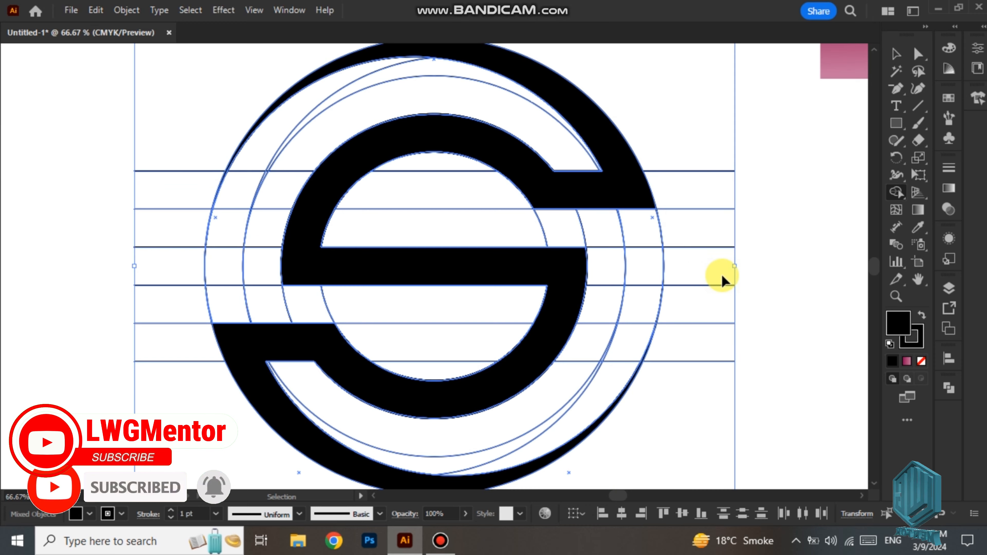
key(ctrl+minus)
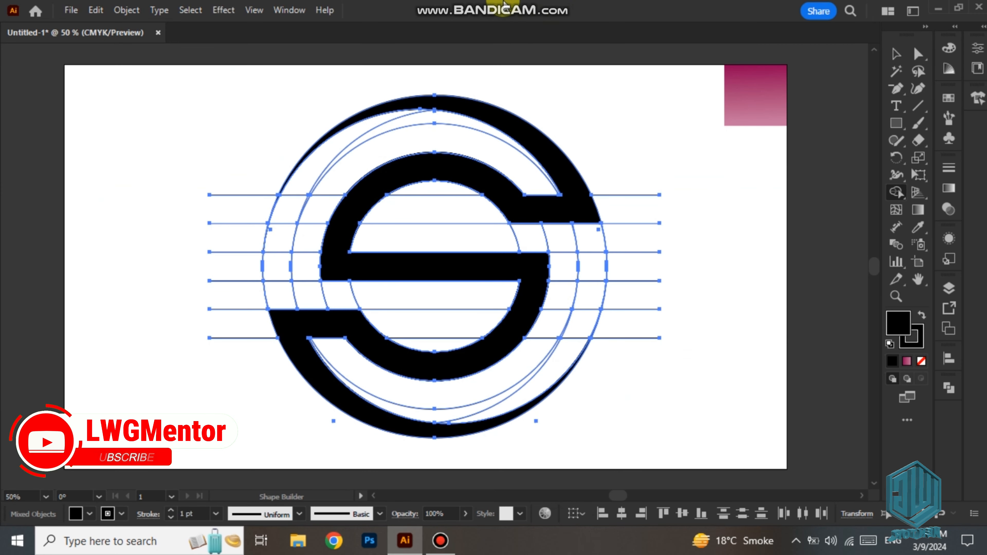
Step: Cut the merged black S shape out of the construction circles and lines
mouse_move(514, 3)
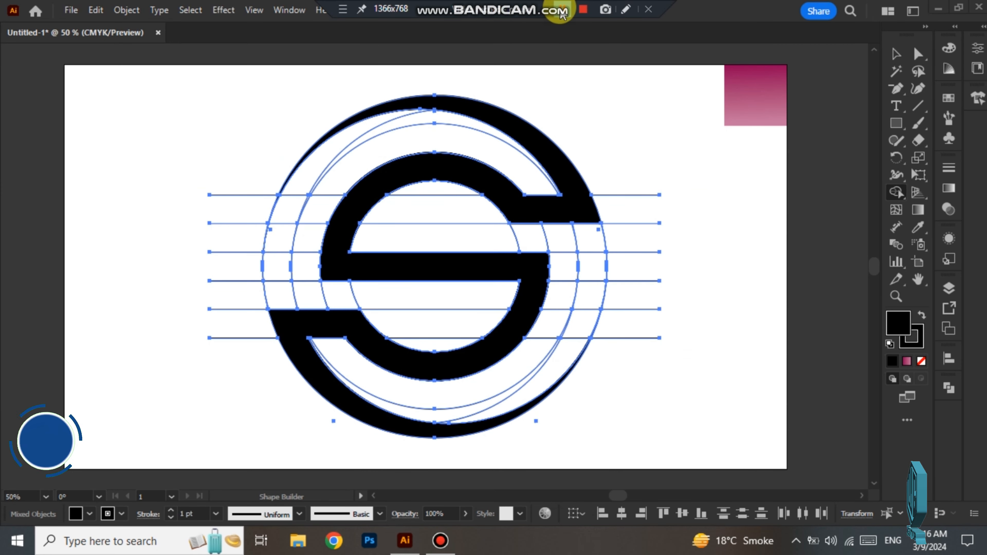
key(v)
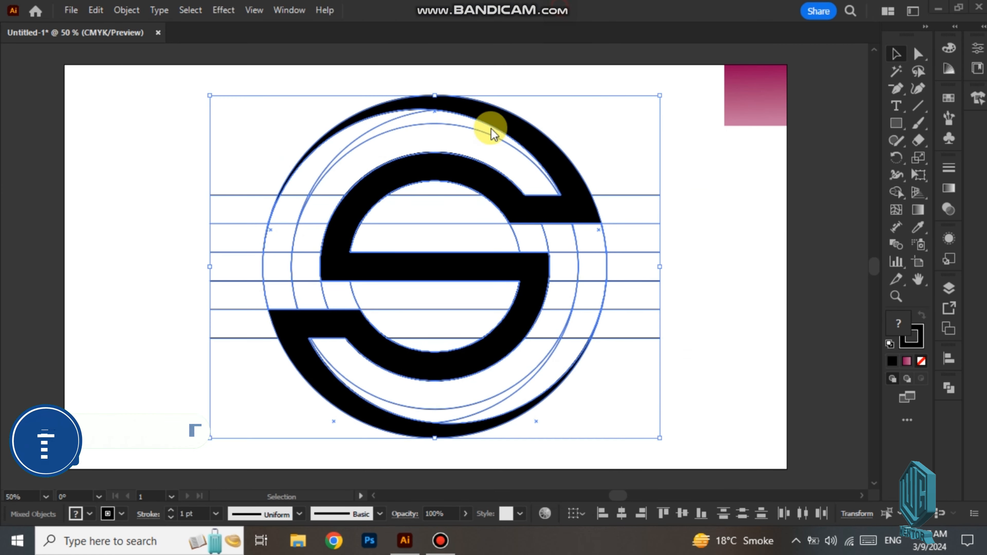
click(669, 187)
click(546, 165)
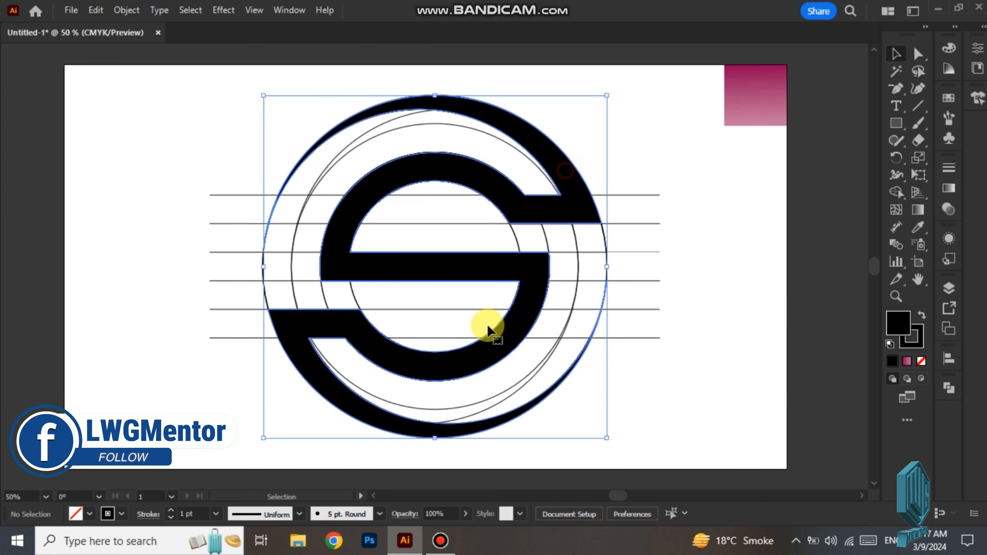
key(Delete)
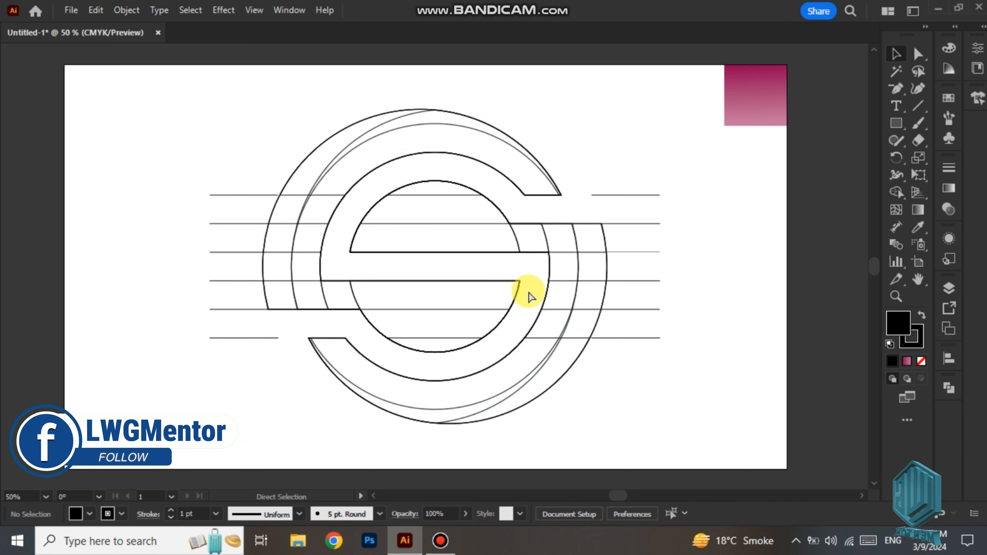
Step: Delete all remaining construction circles and lines, and restore the black S in its original position
drag(192, 131, 615, 447)
key(Delete)
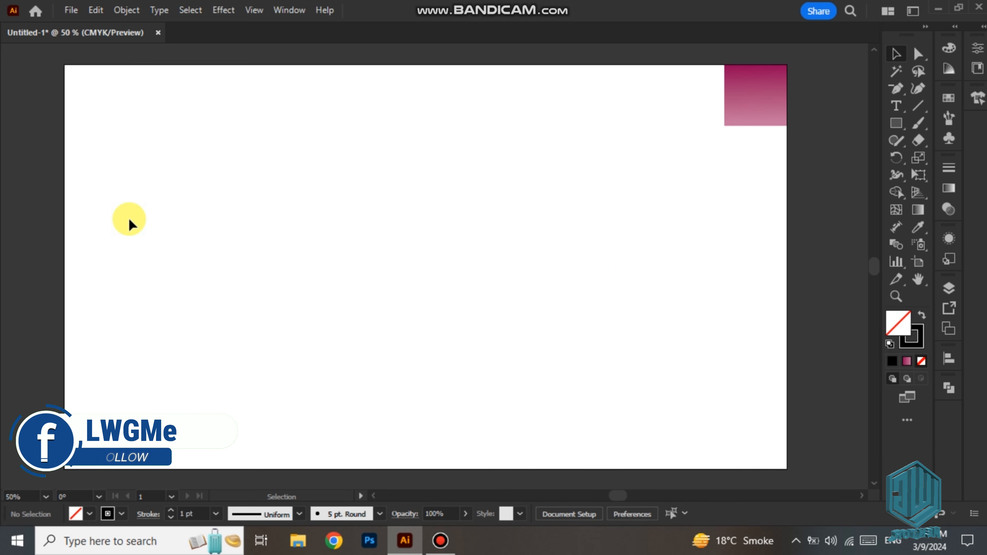
key(ctrl+z)
key(ctrl+z)
click(200, 138)
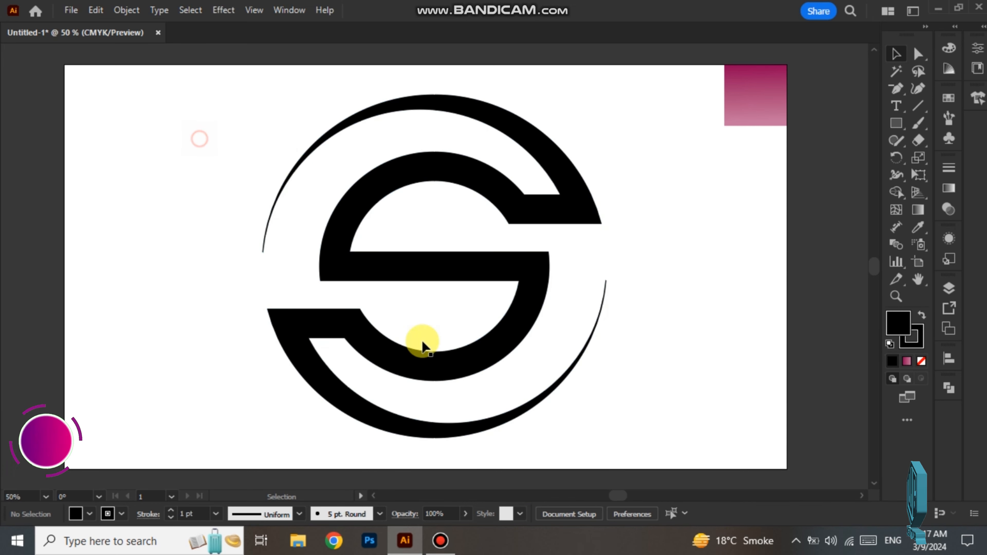
Step: Apply the pink gradient of the sample square at the artboard's upper right corner to the whole S with the Eyedropper
key(ctrl+plus)
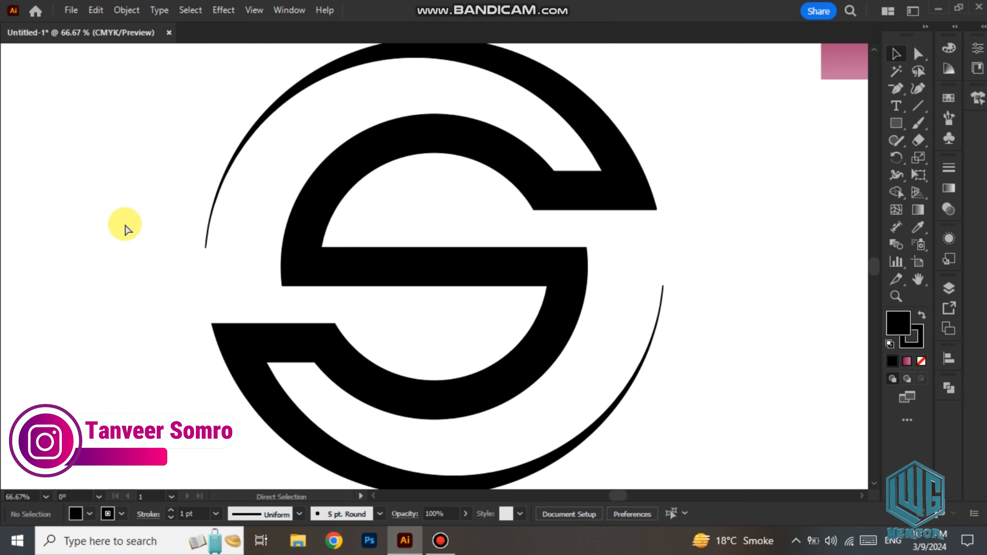
scroll(117, 217, down, 1)
scroll(117, 218, up, 2)
key(ctrl+minus)
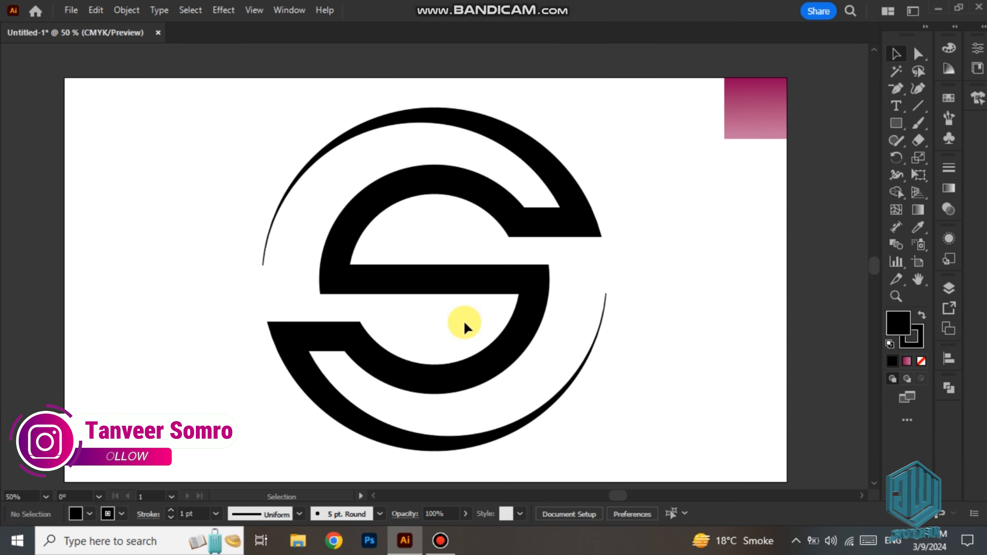
click(552, 194)
click(915, 228)
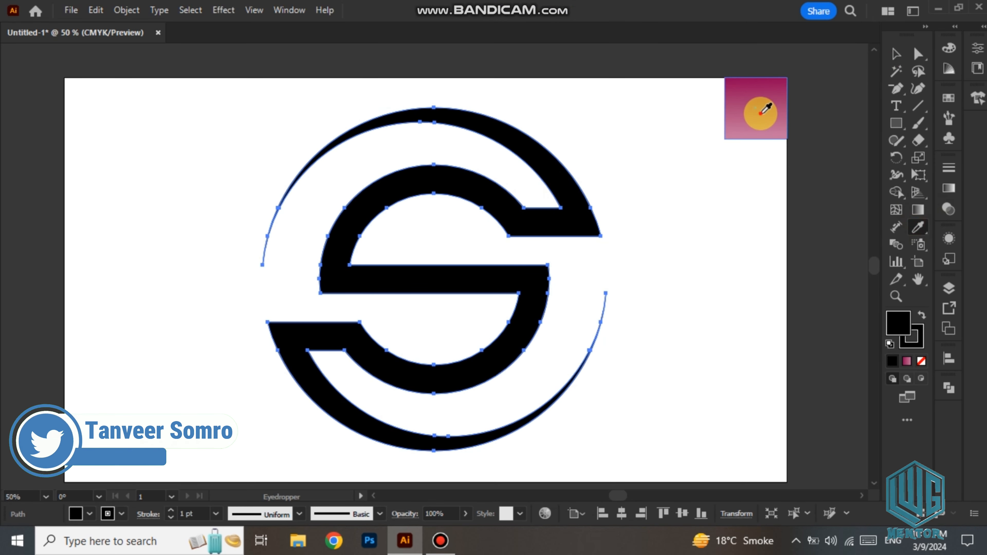
click(760, 113)
click(896, 53)
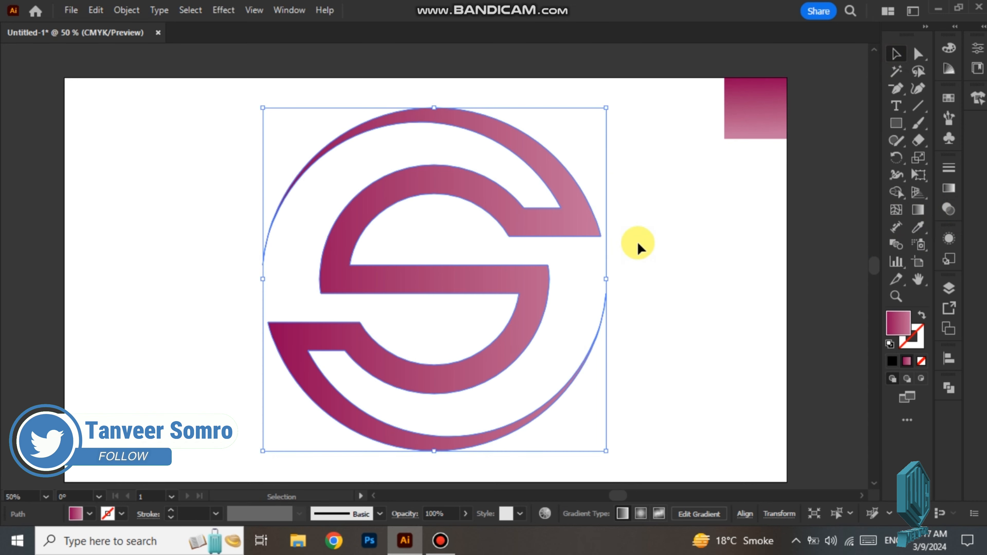
Step: Redraw the S's gradient horizontally with the Gradient tool, running from dark pink at its right edge to light pink at its left
click(918, 210)
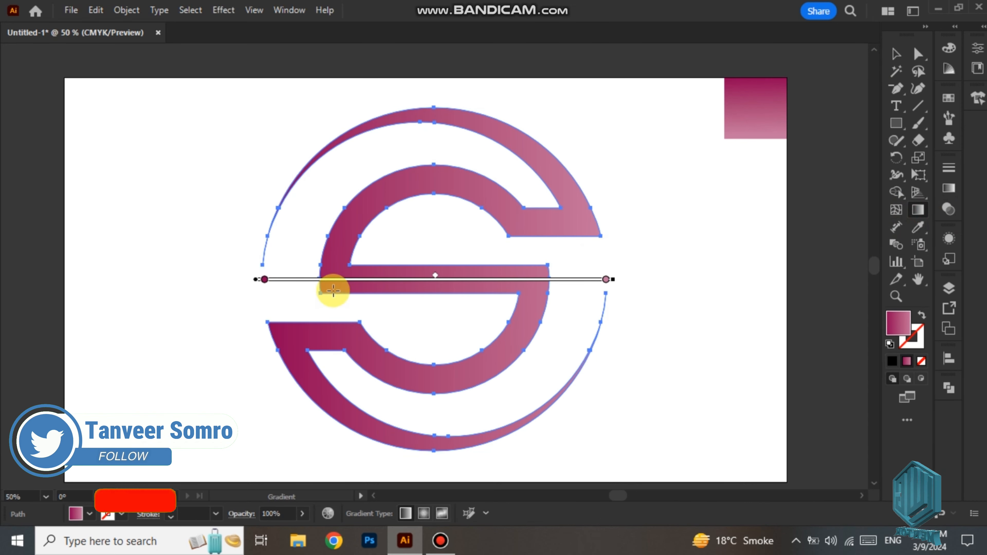
mouse_move(601, 249)
mouse_down()
mouse_move(310, 258)
mouse_move(262, 247)
mouse_up()
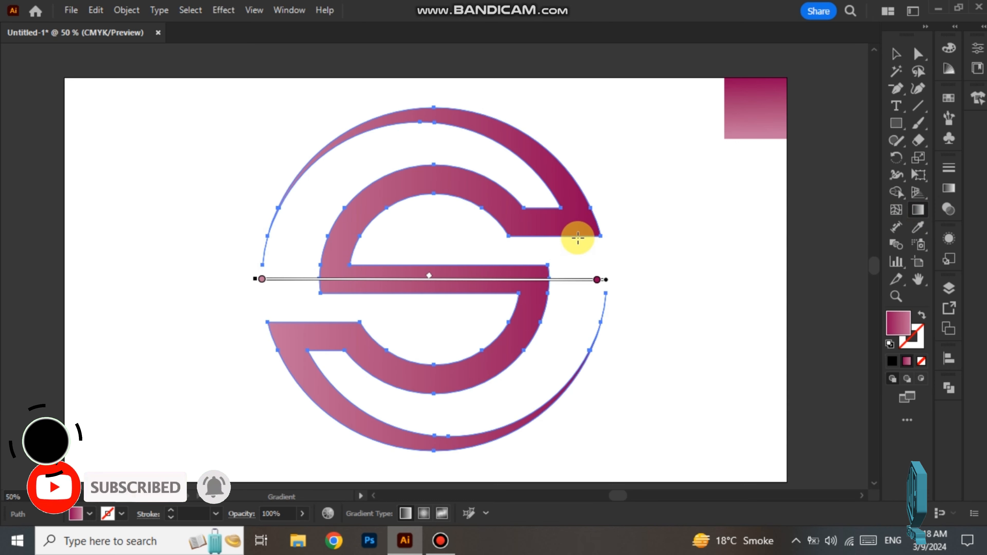
mouse_move(600, 261)
mouse_down()
mouse_move(333, 261)
mouse_move(269, 237)
mouse_move(266, 267)
mouse_up()
click(892, 55)
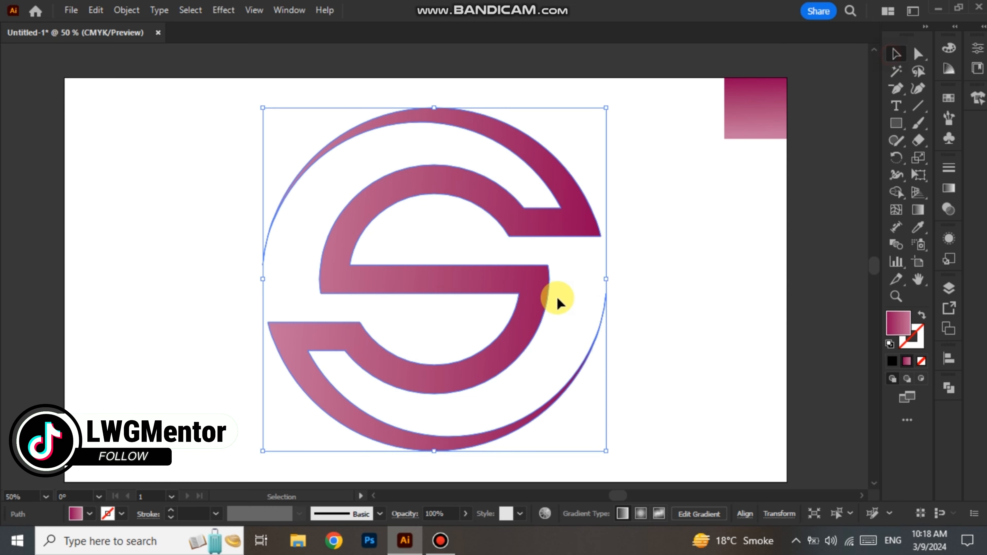
click(682, 292)
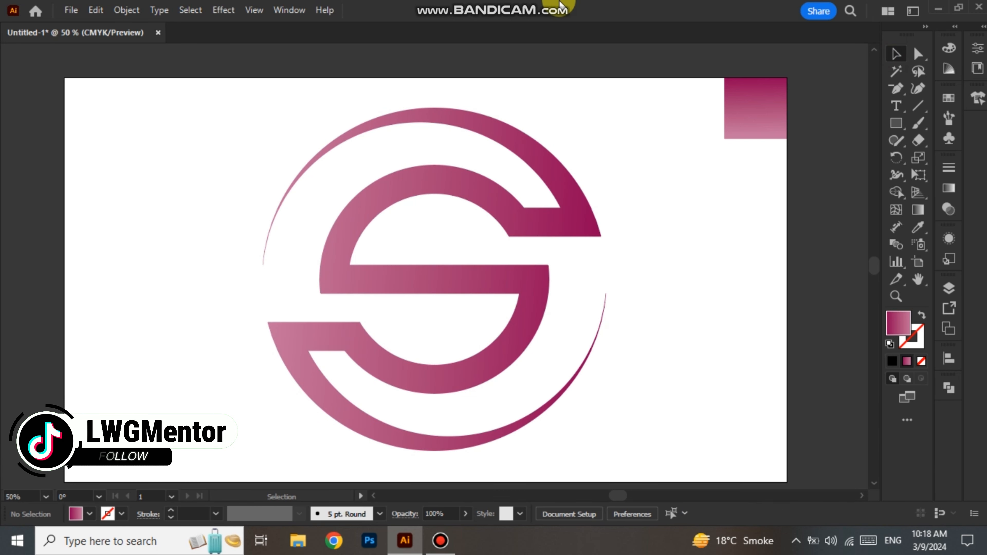